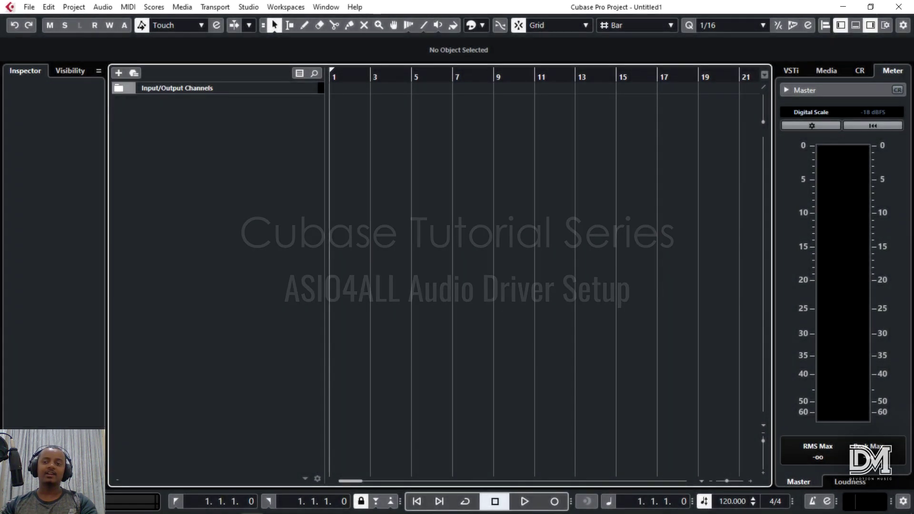
- Set the VST Audio System's ASIO driver to ASIO4ALL v2 in Studio Setup and confirm the driver switch
left_click(248, 10)
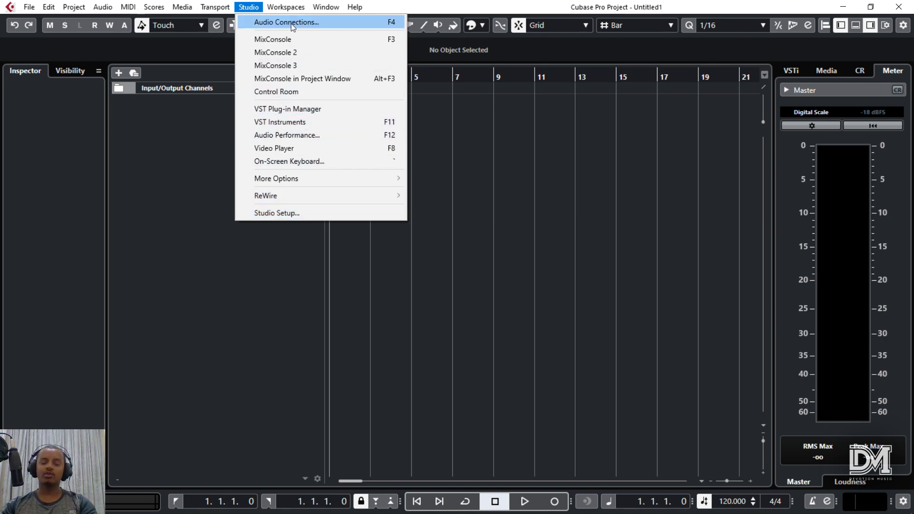
left_click(285, 212)
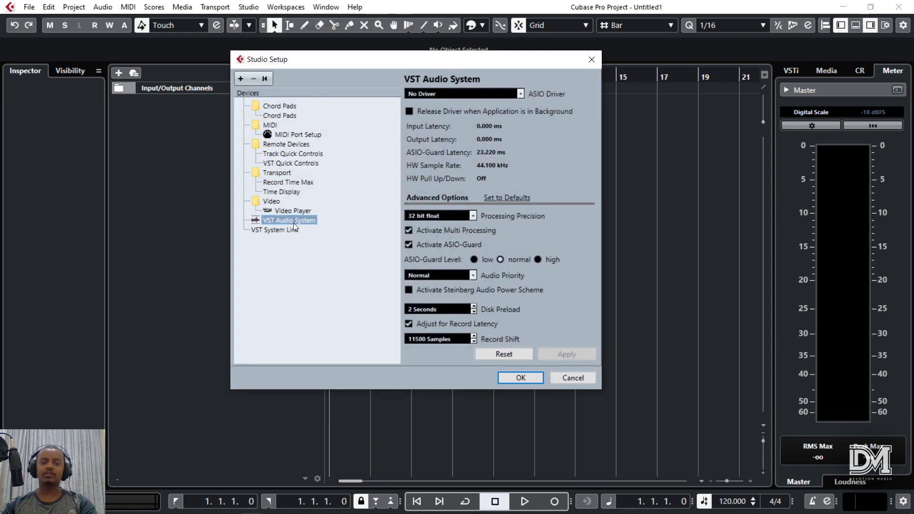
left_click(424, 94)
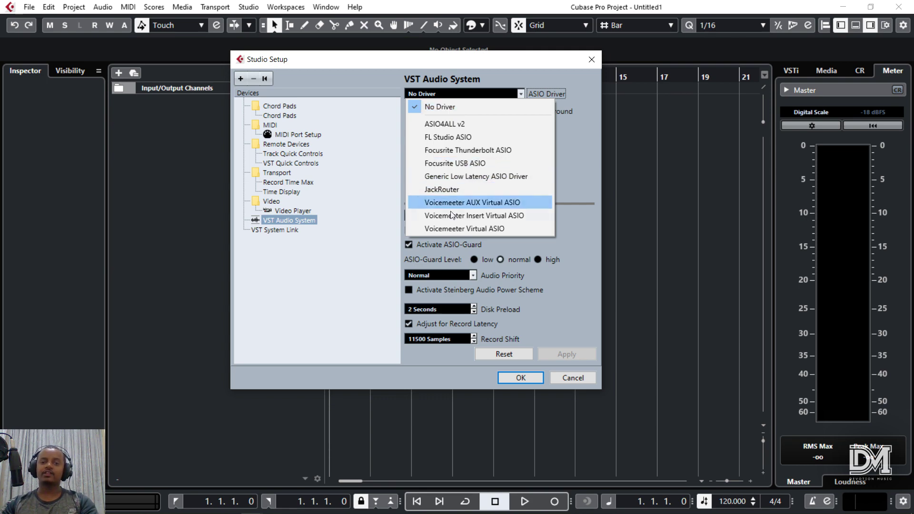
left_click(456, 127)
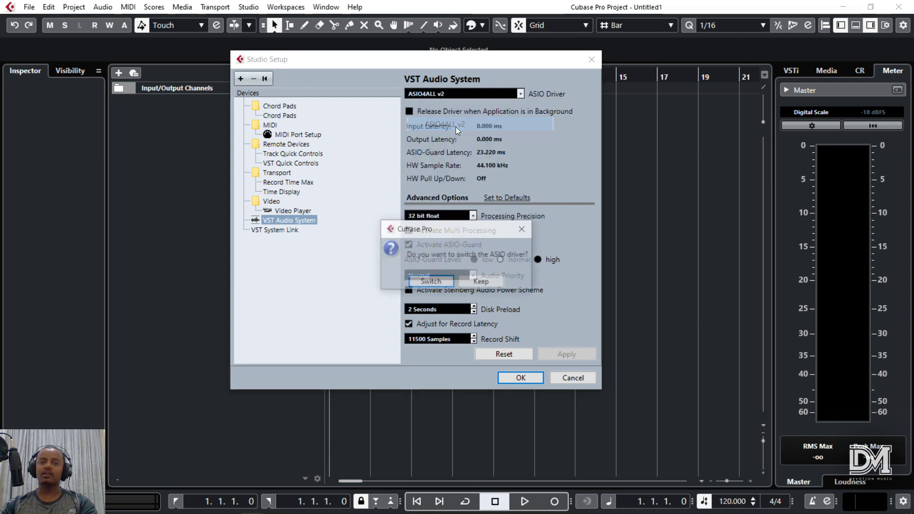
left_click(431, 282)
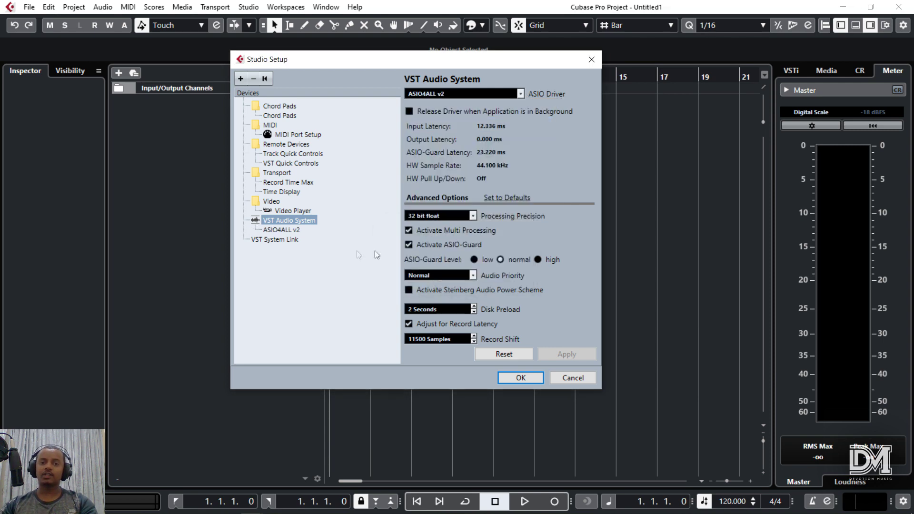
- Open the ASIO4ALL v2 driver's own settings and deactivate the DroidCam Virtual Audio device
left_click(290, 231)
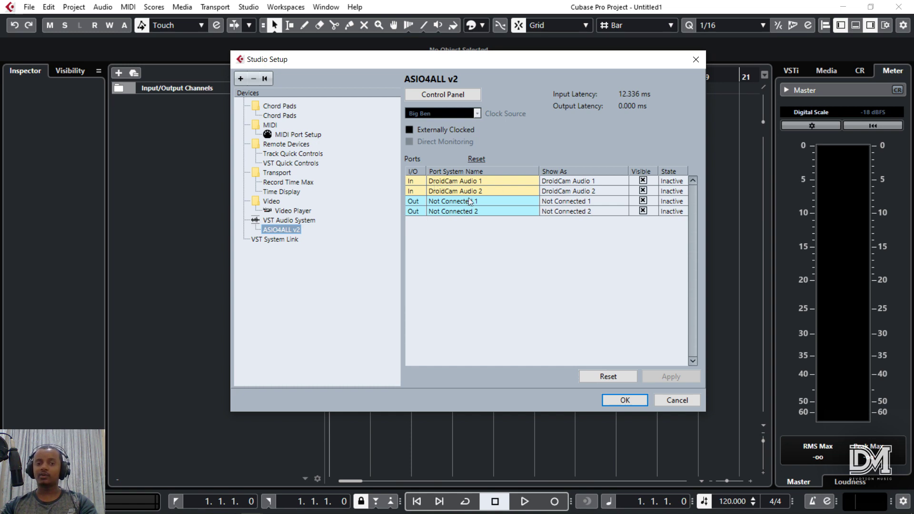
left_click(438, 98)
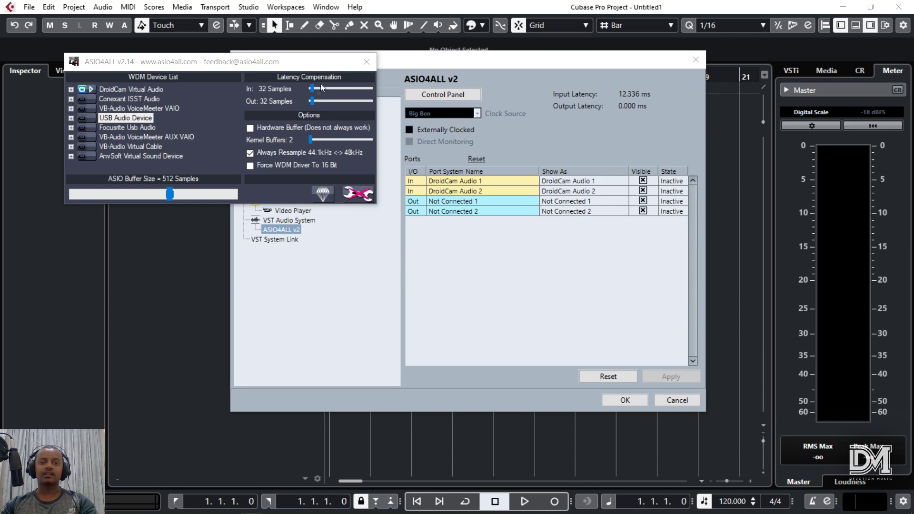
left_click(366, 62)
left_click(442, 93)
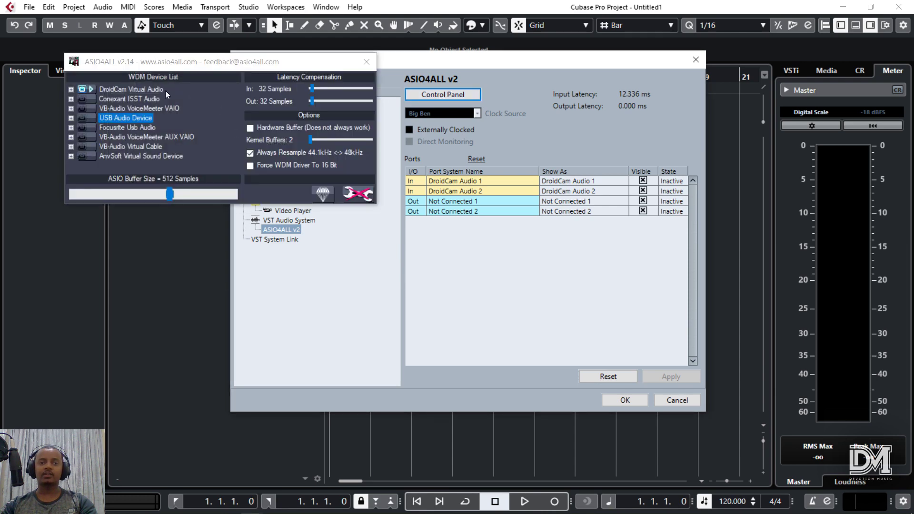
left_click(84, 90)
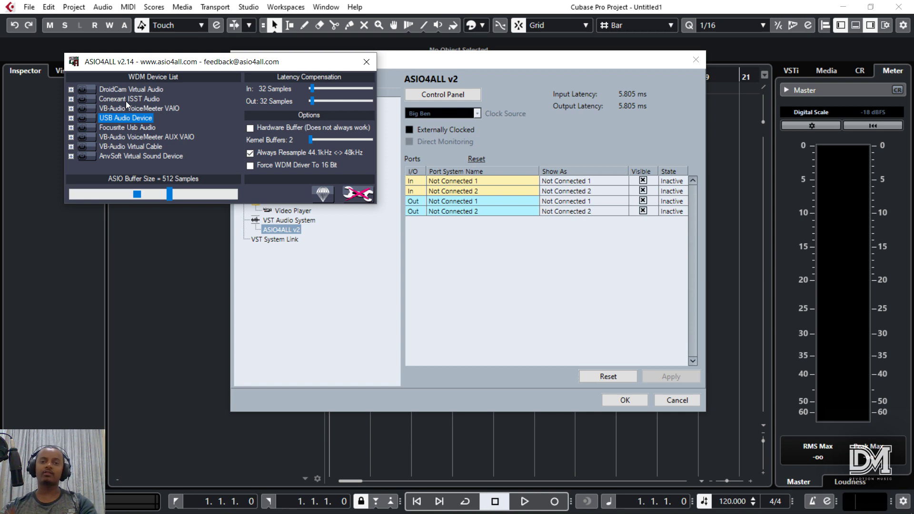
- Expand the Focusrite Usb Audio device in the WDM device list and activate it
mouse_move(126, 101)
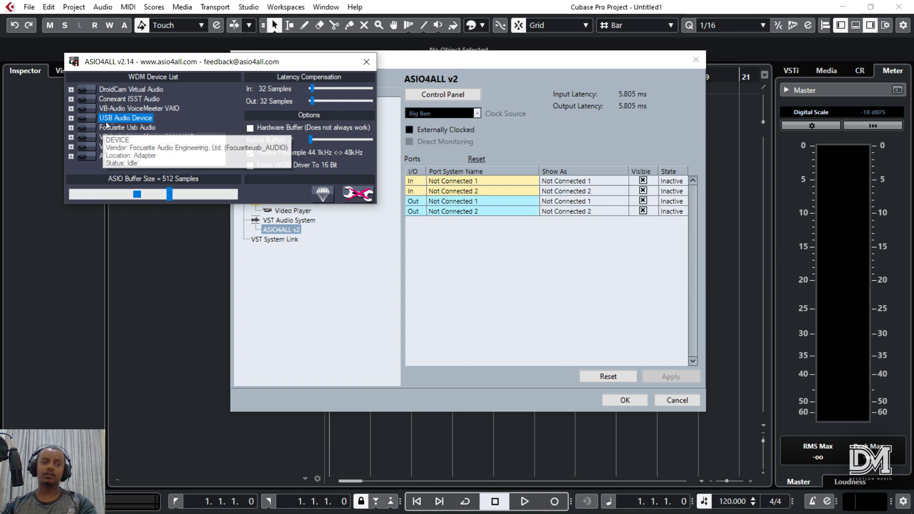
mouse_move(98, 128)
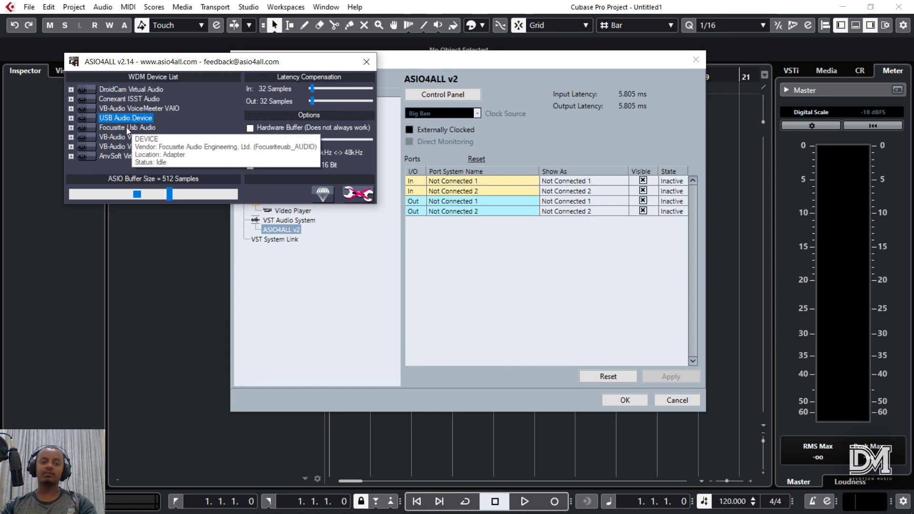
mouse_move(128, 134)
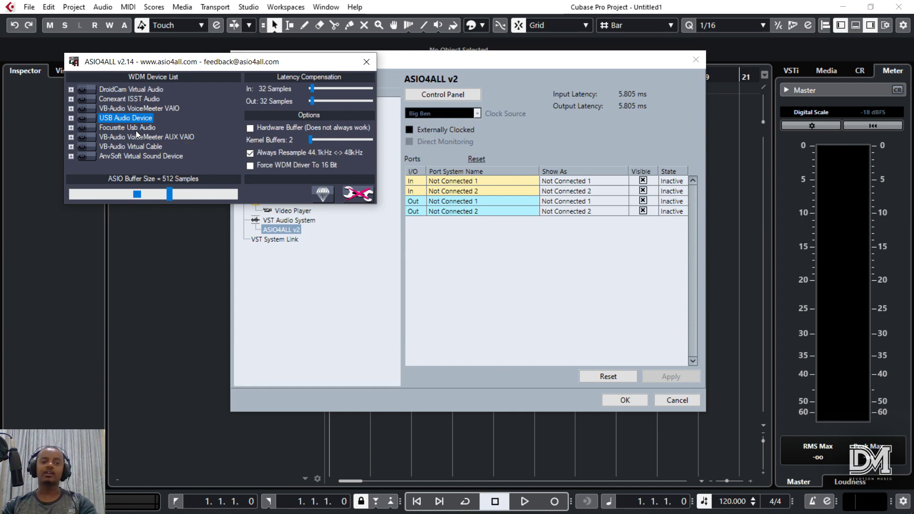
left_click(71, 128)
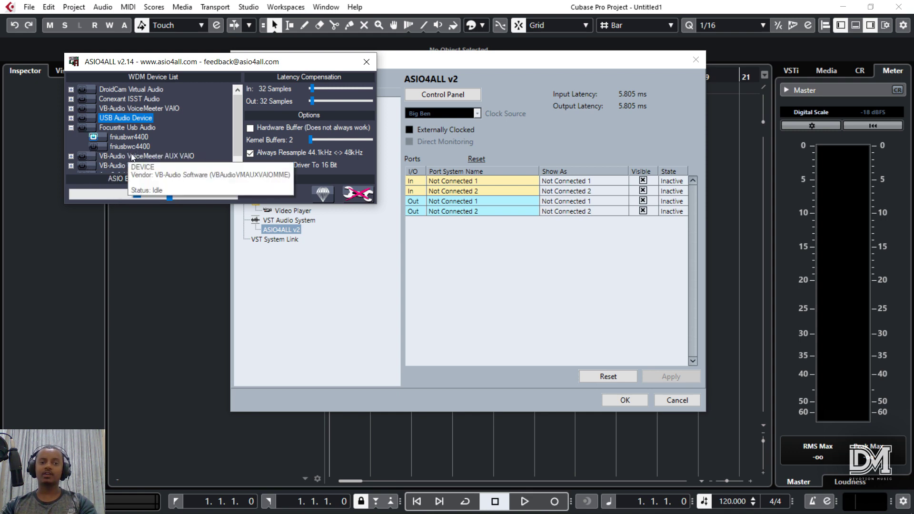
left_click(82, 126)
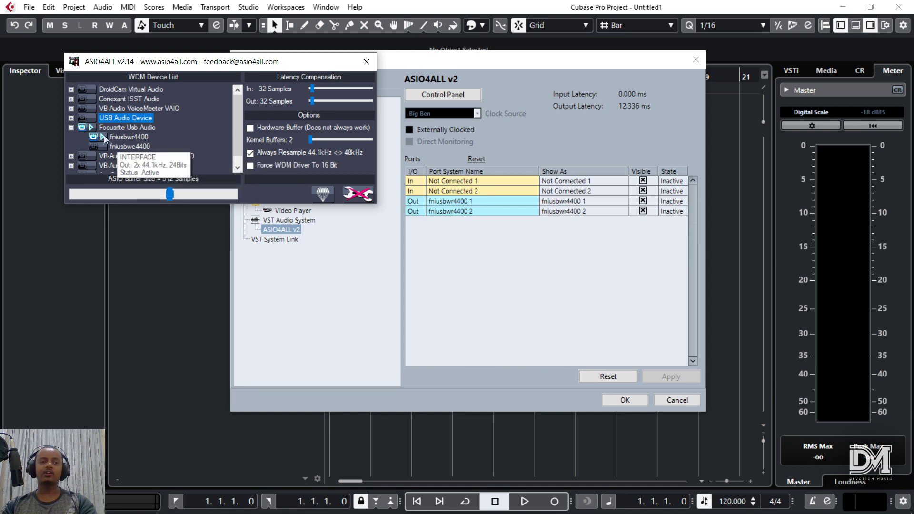
- Expand and activate both the USB Audio Device and the Conexant ISST Audio device in the WDM device list
left_click(71, 118)
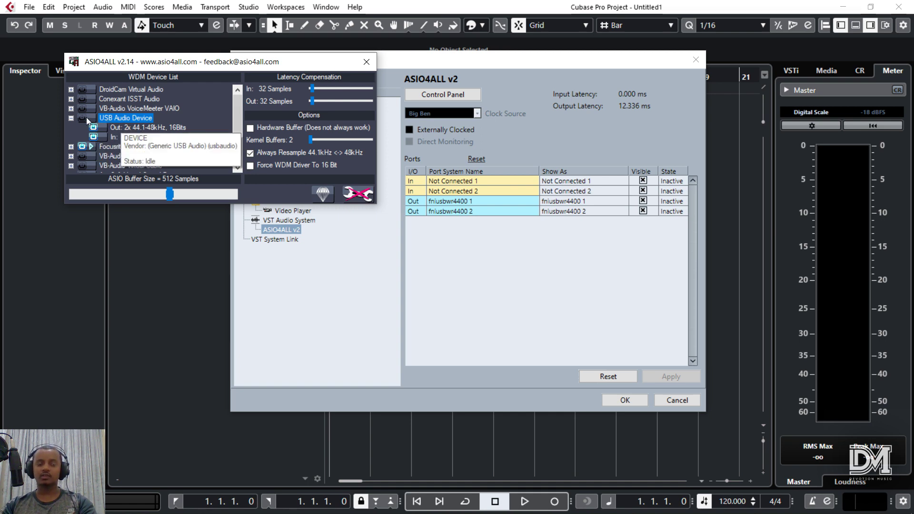
left_click(83, 117)
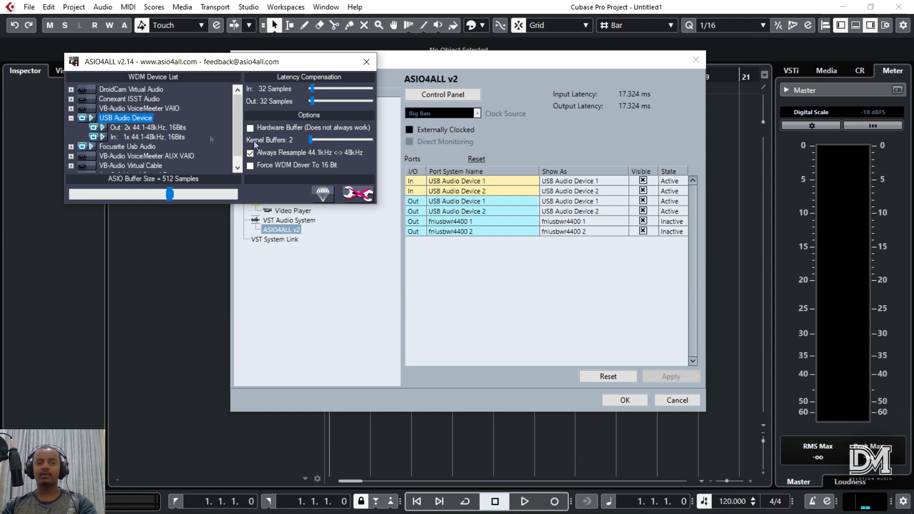
left_click(83, 117)
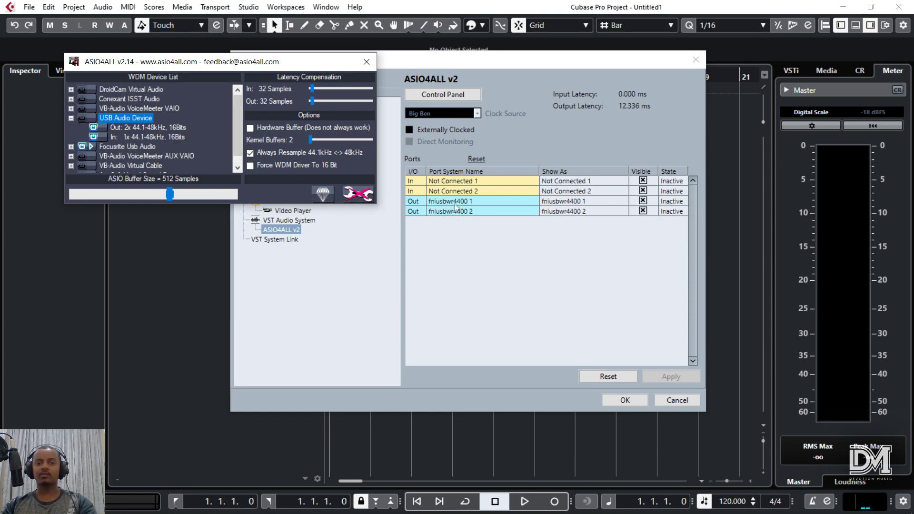
left_click(83, 118)
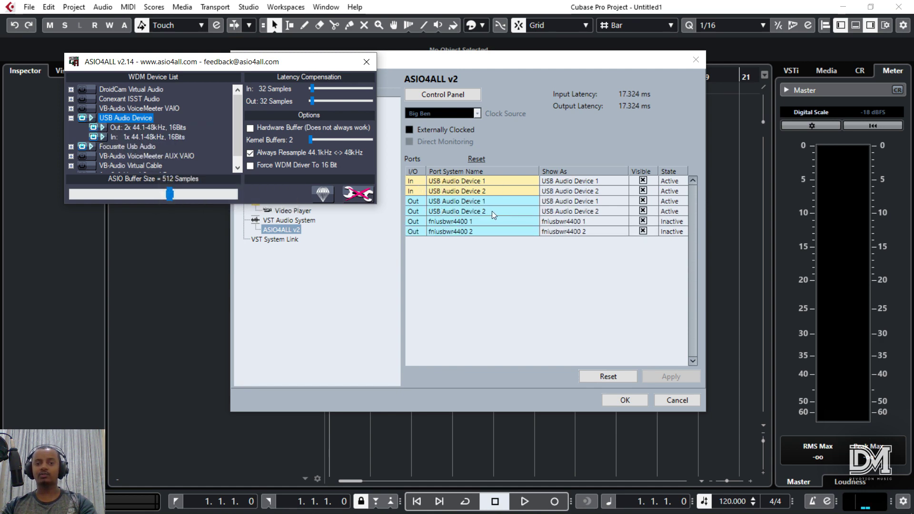
left_click(71, 99)
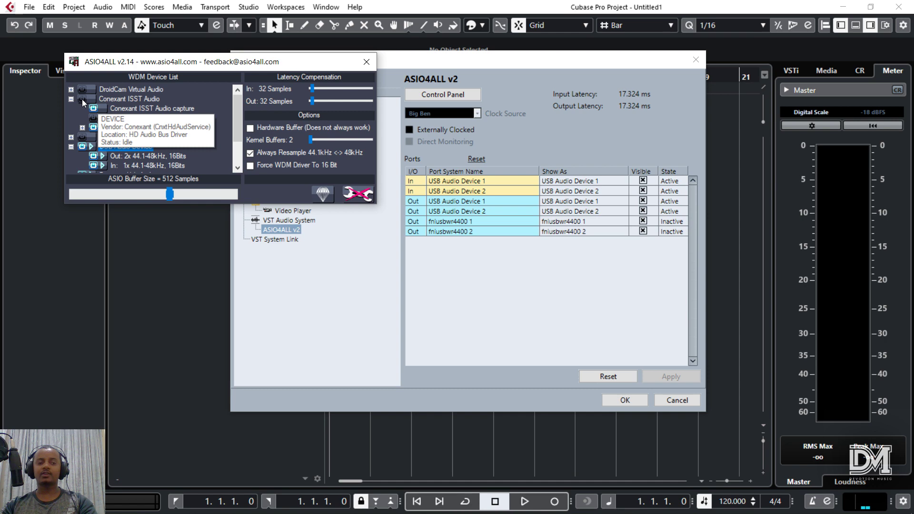
left_click(82, 99)
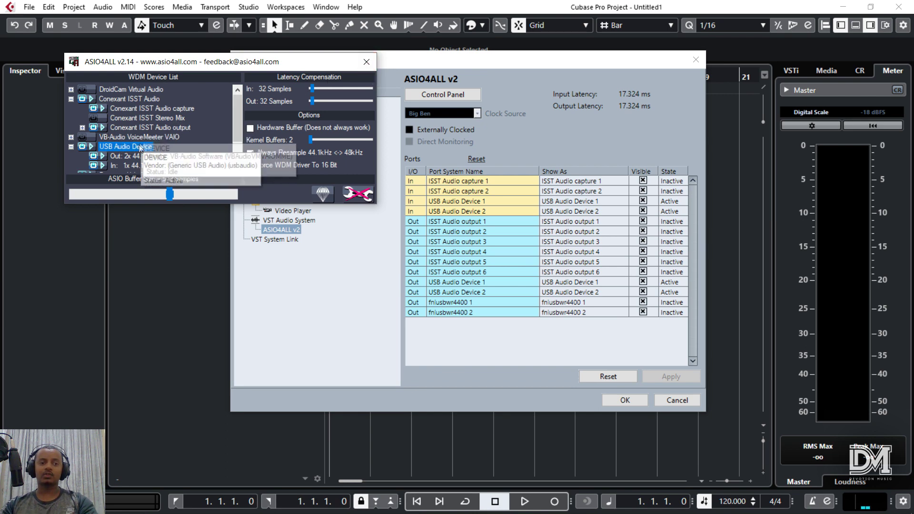
- Collapse the USB Audio Device and Conexant ISST Audio entries, and close the ASIO4ALL settings and Studio Setup, keeping the changes
scroll(114, 133, "down", 2)
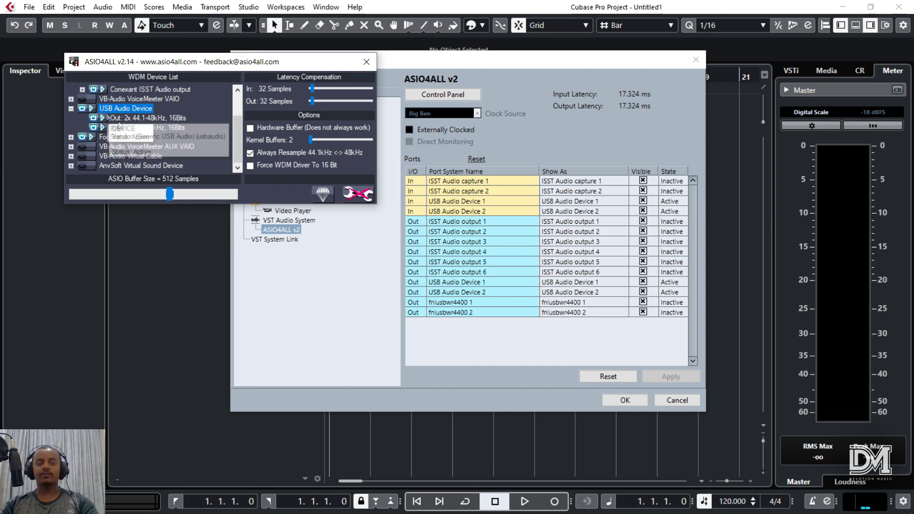
scroll(202, 141, "up", 2)
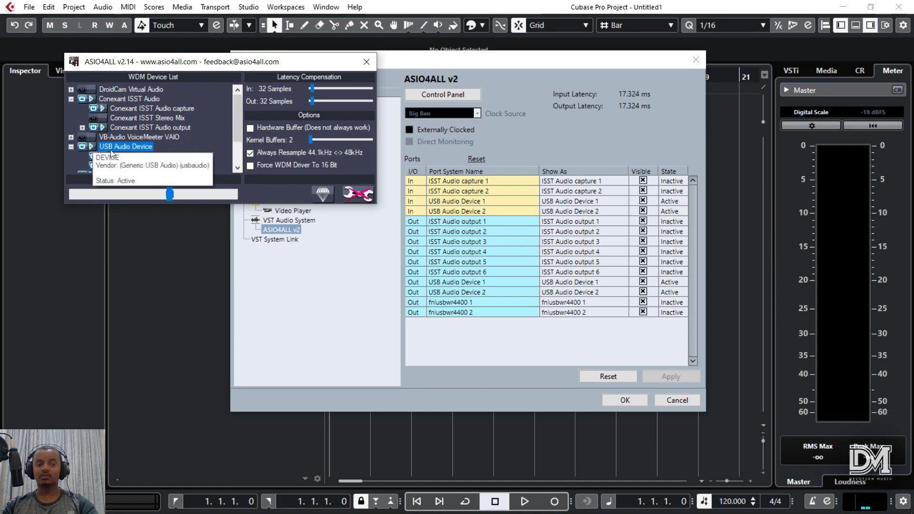
scroll(119, 160, "down", 1)
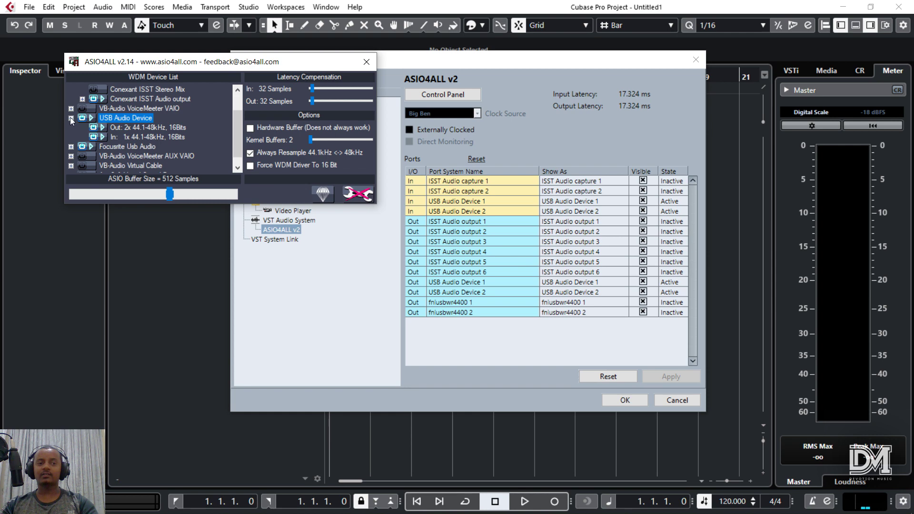
left_click(70, 118)
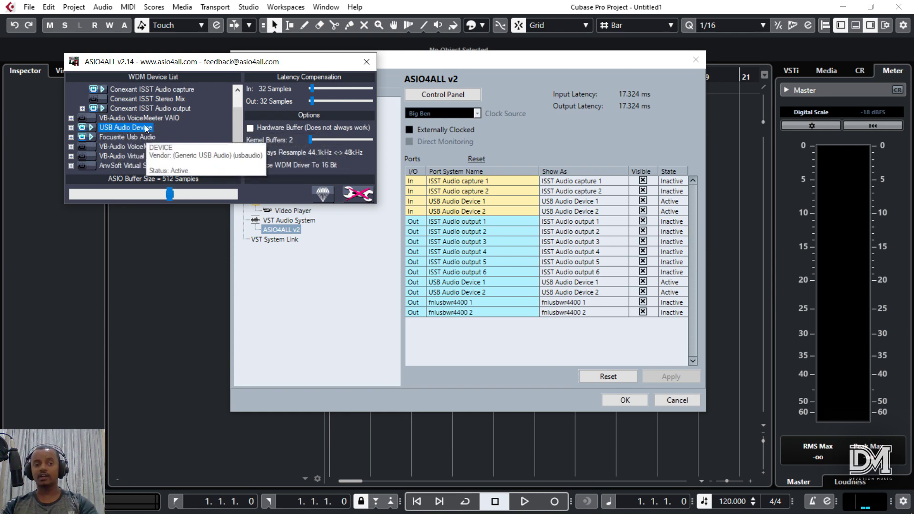
mouse_move(122, 139)
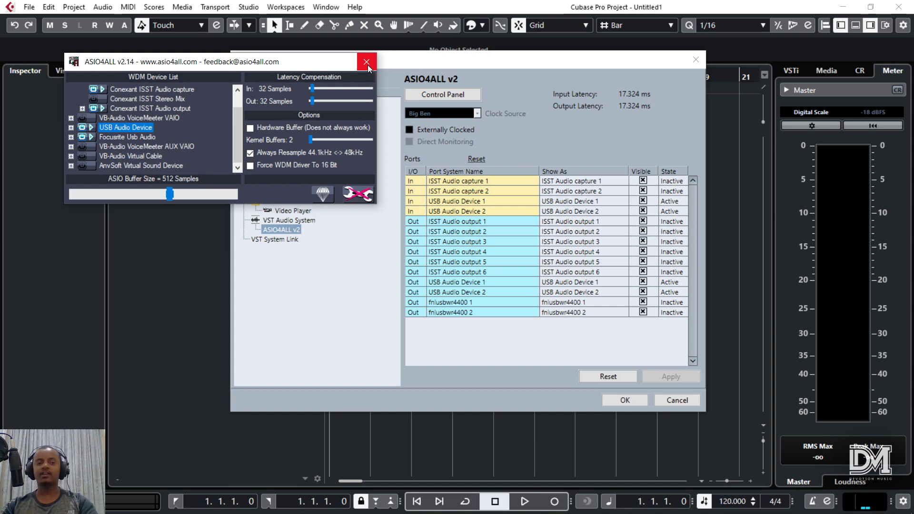
scroll(202, 139, "up", 1)
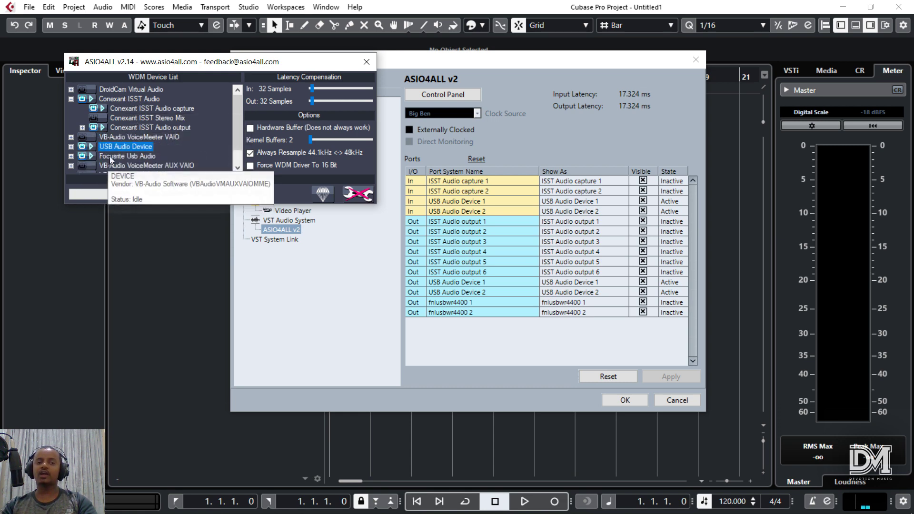
left_click(71, 100)
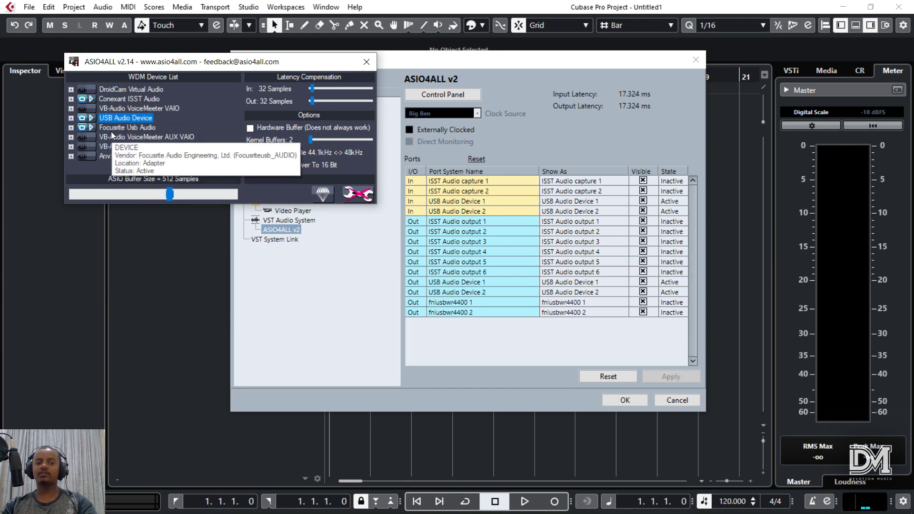
left_click(367, 62)
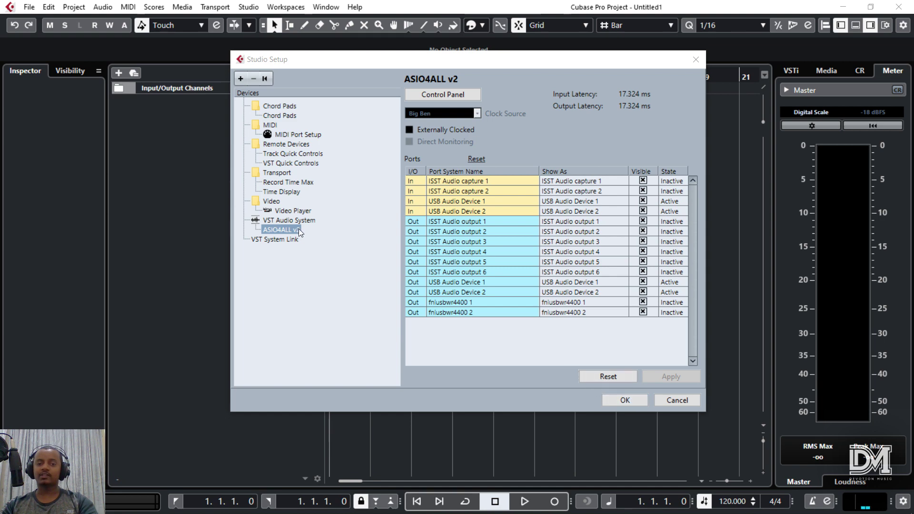
left_click(625, 400)
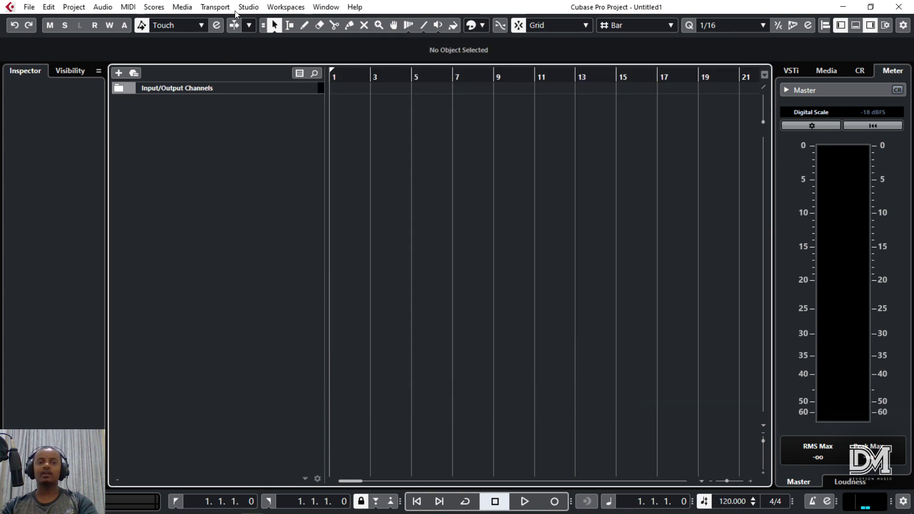
- Open Audio Connections and examine the device and port assignments of the stereo input and output buses
left_click(248, 9)
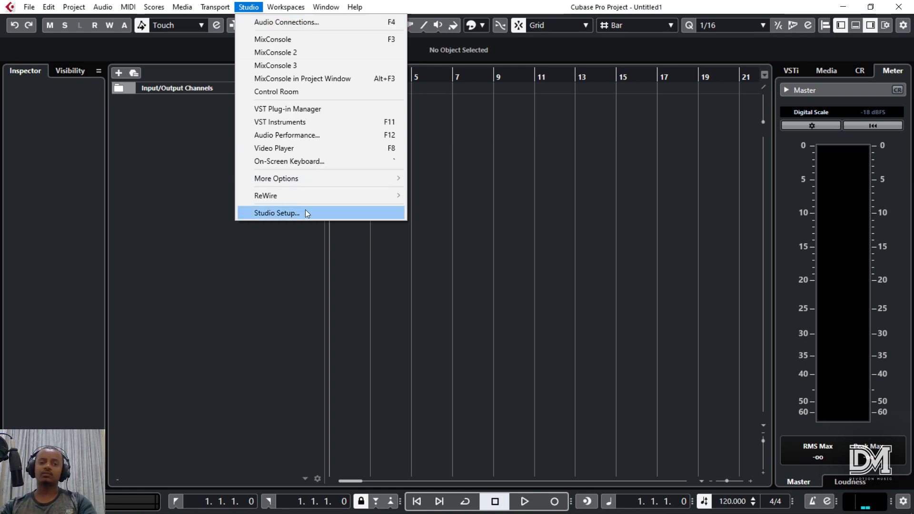
left_click(300, 16)
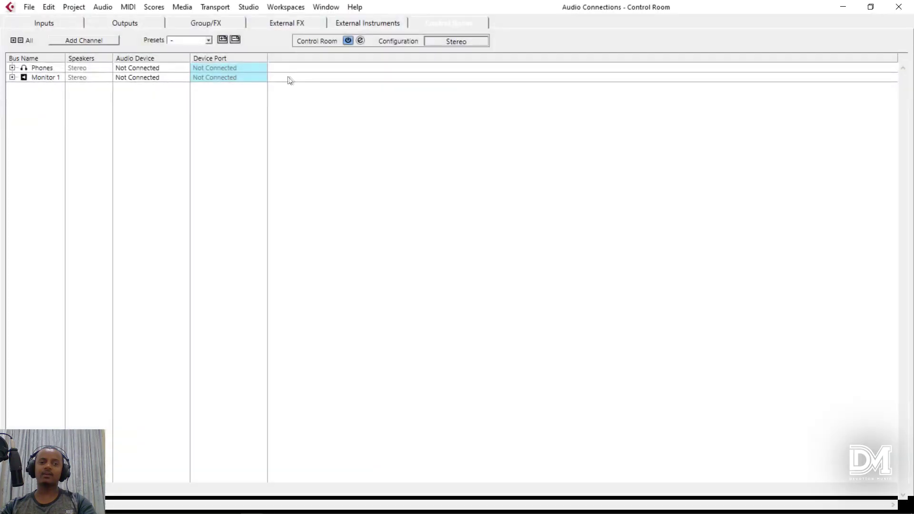
left_click(73, 25)
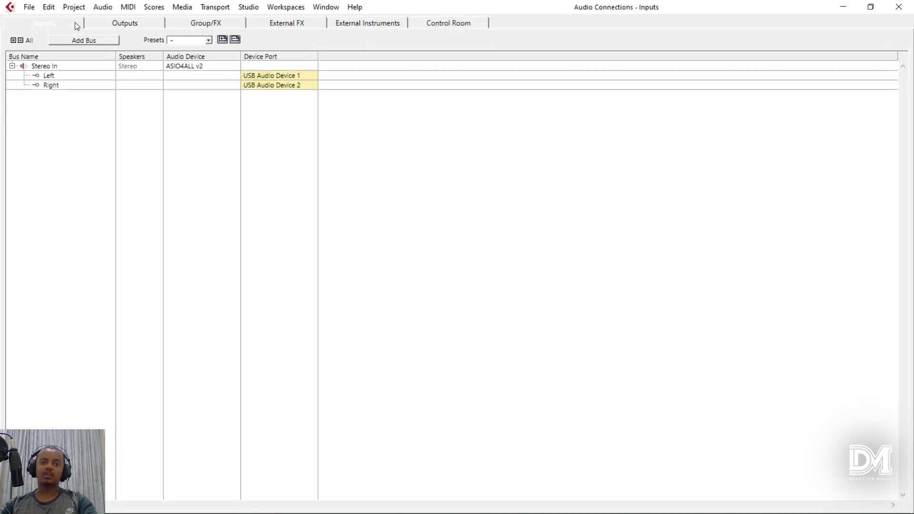
left_click(246, 6)
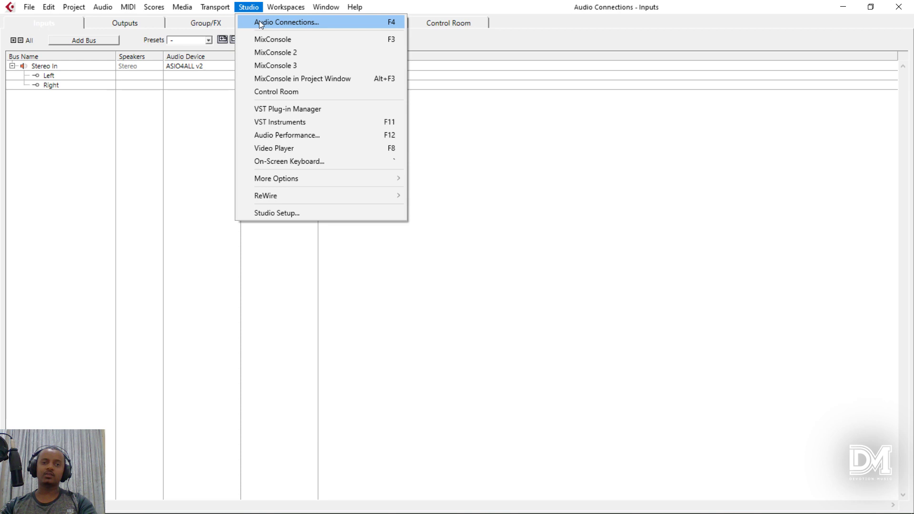
left_click(47, 120)
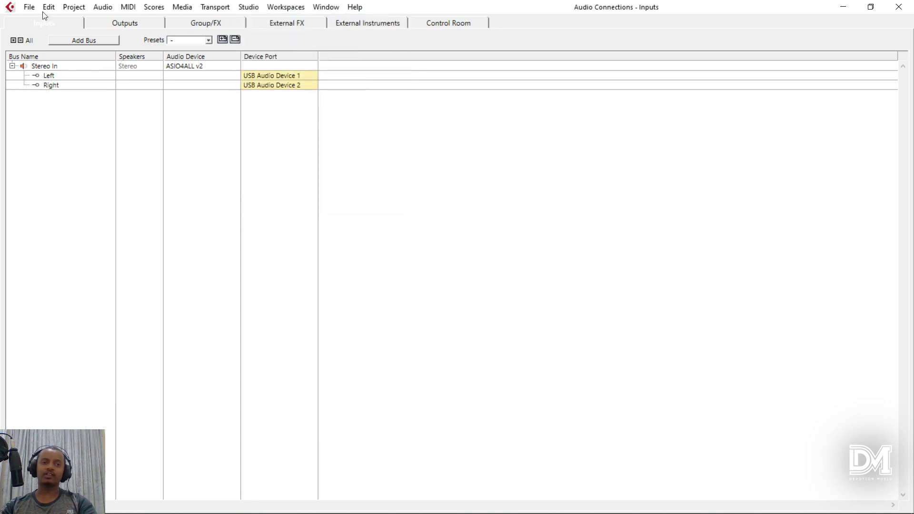
left_click(111, 21)
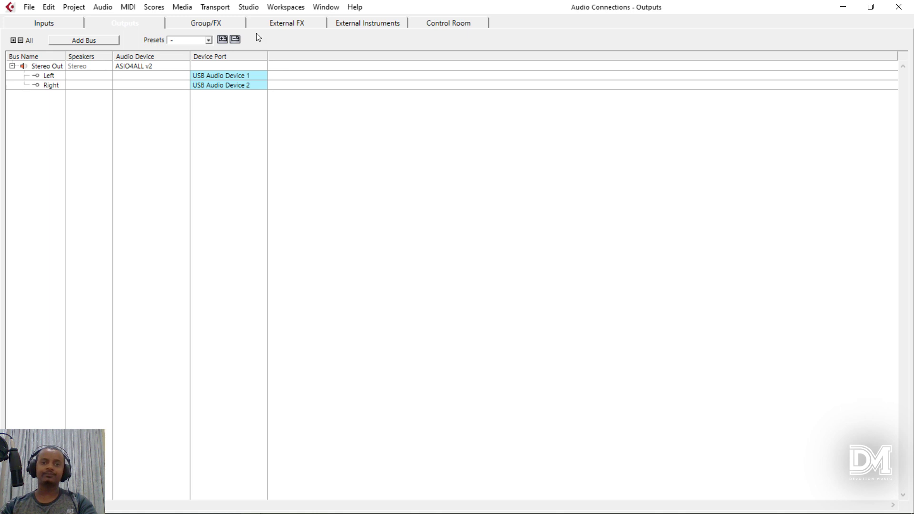
- Examine the Control Room channels, then compare the stereo input and output bus connections
left_click(432, 22)
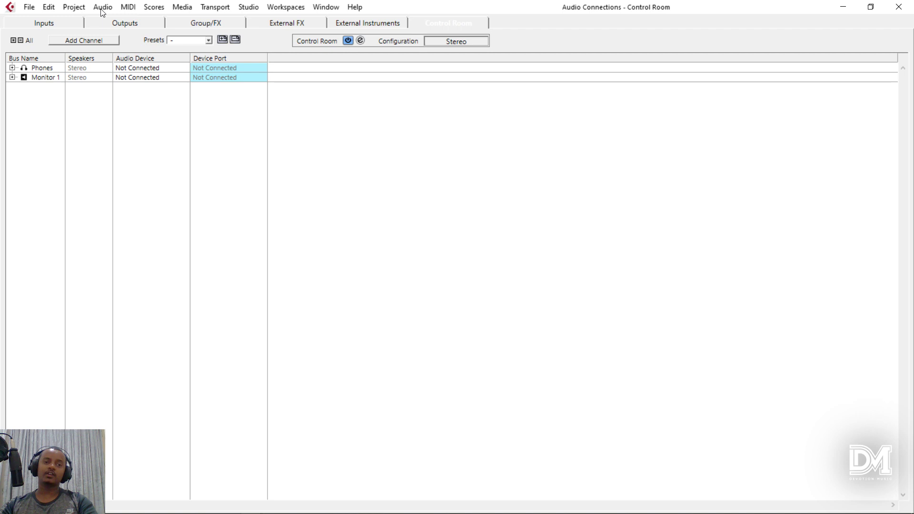
left_click(70, 26)
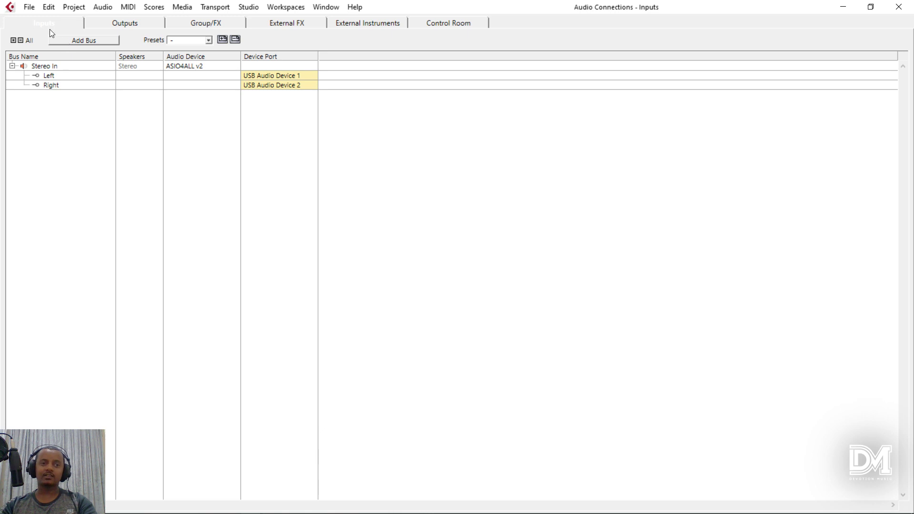
left_click(146, 26)
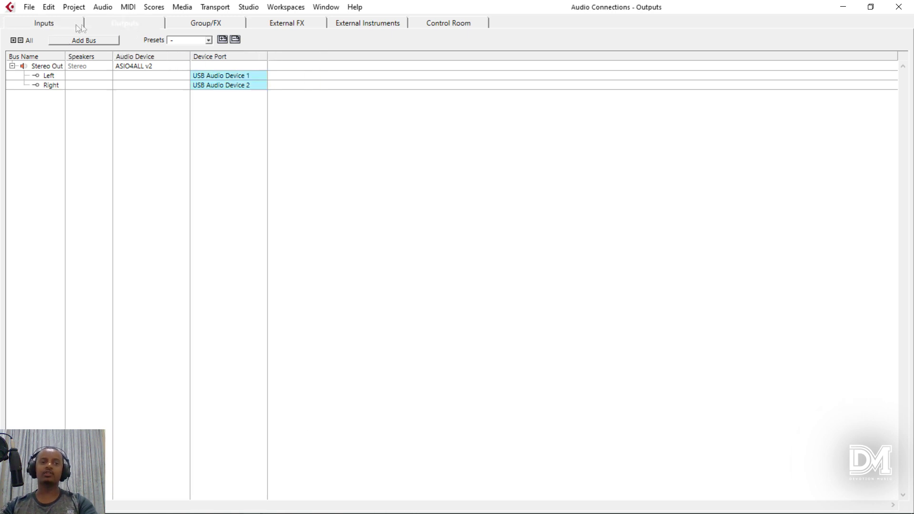
left_click(50, 24)
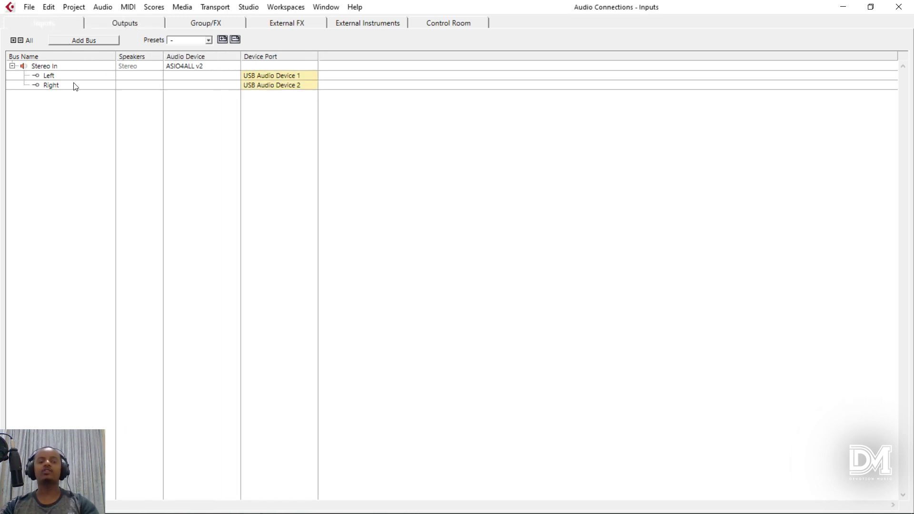
- Examine the audio device choices for the Stereo In and Stereo Out buses and the port choices for Stereo In's left channel
double_click(53, 67)
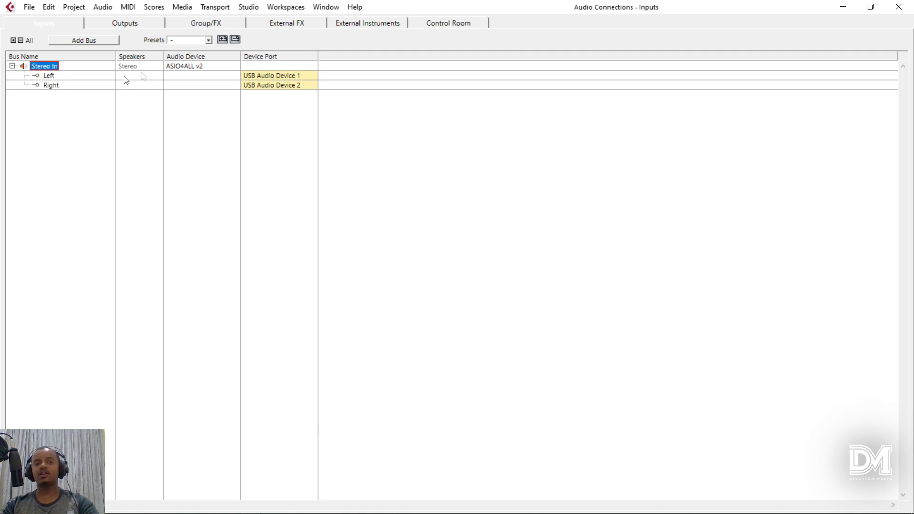
left_click(208, 68)
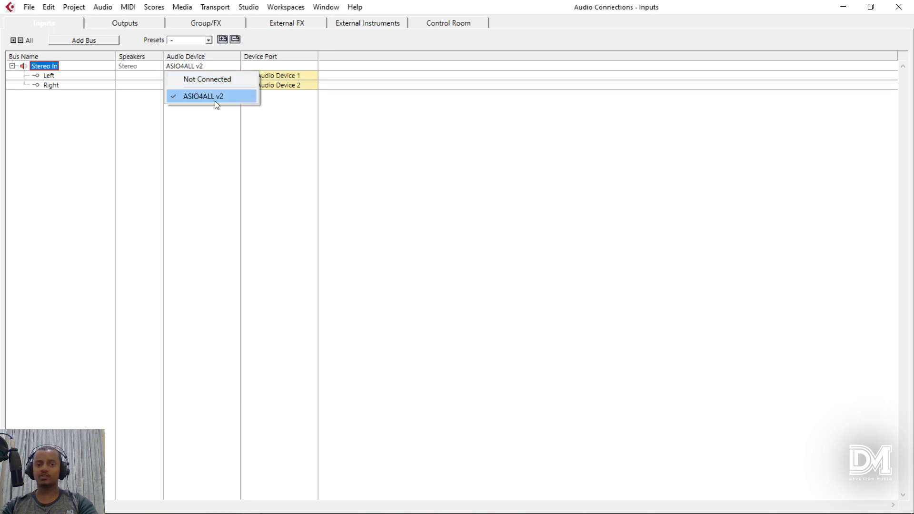
left_click(292, 128)
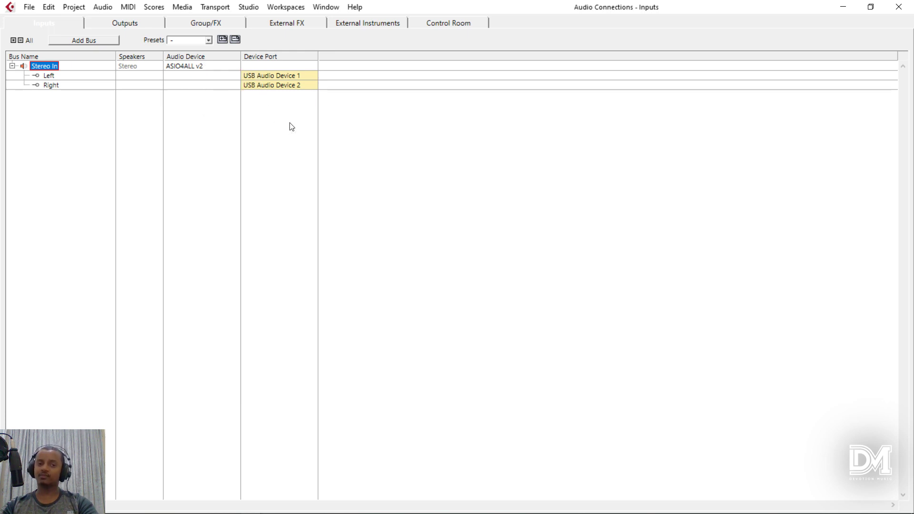
left_click(136, 25)
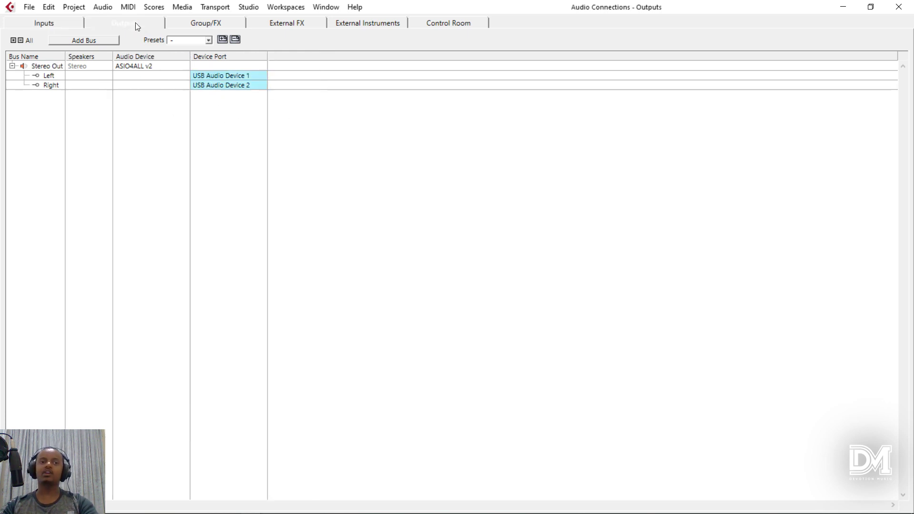
left_click(133, 70)
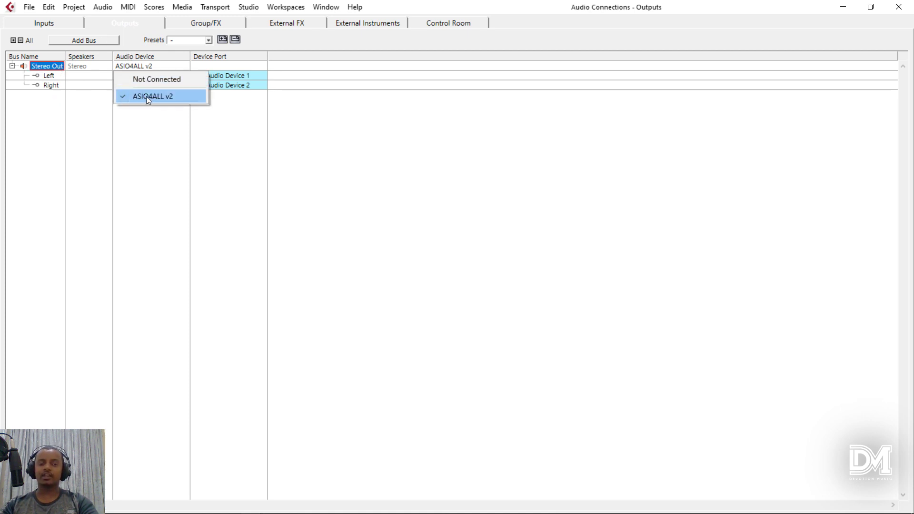
left_click(62, 21)
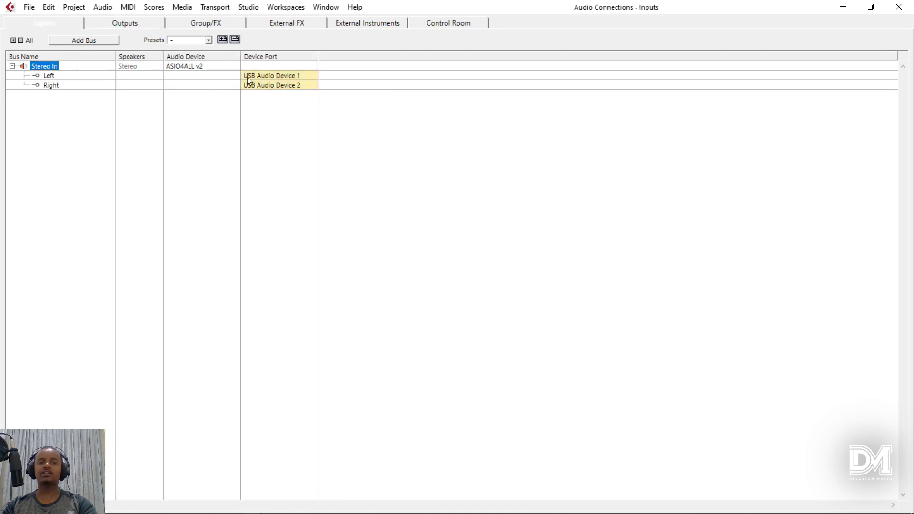
left_click(200, 67)
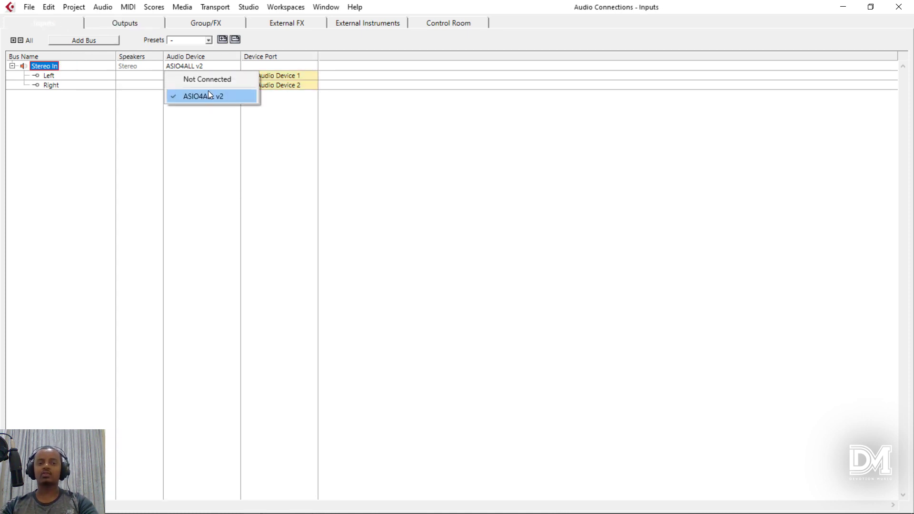
left_click(290, 95)
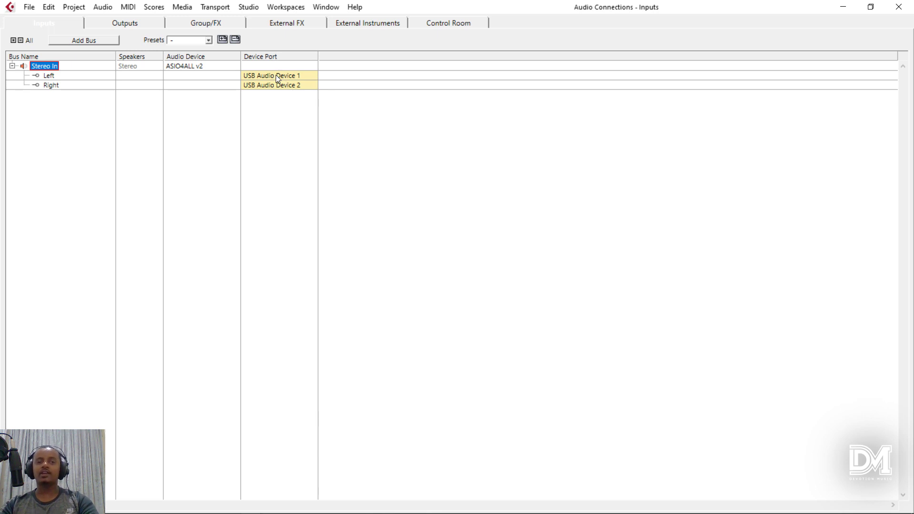
left_click(276, 76)
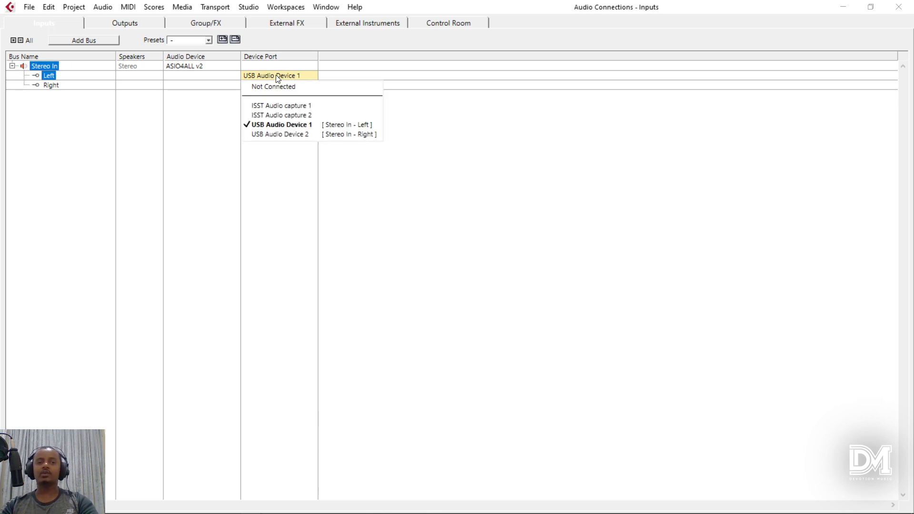
left_click(423, 132)
left_click(265, 125)
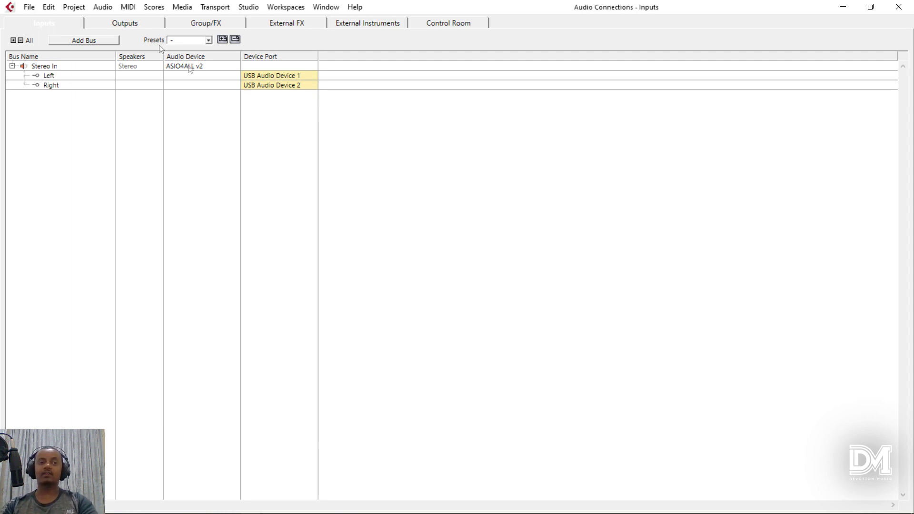
- Add one stereo input bus named PC Mic
left_click(85, 41)
left_click(339, 168)
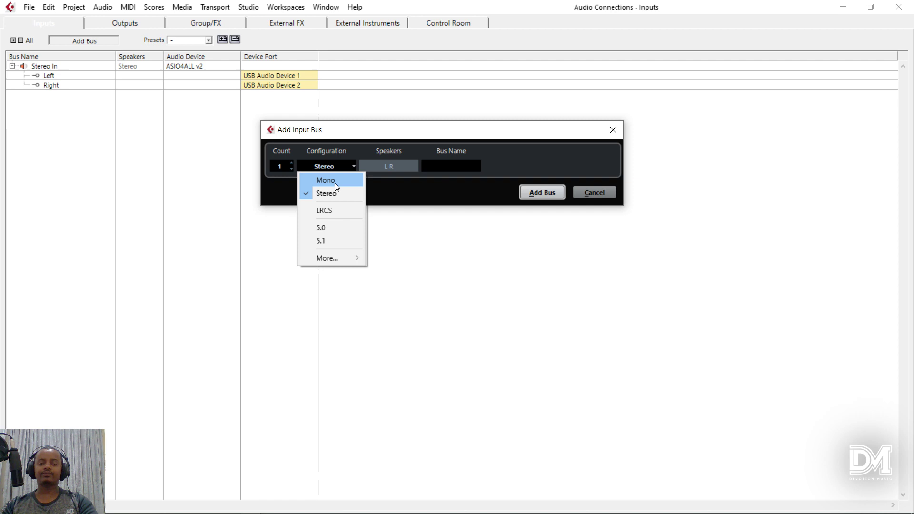
left_click(379, 192)
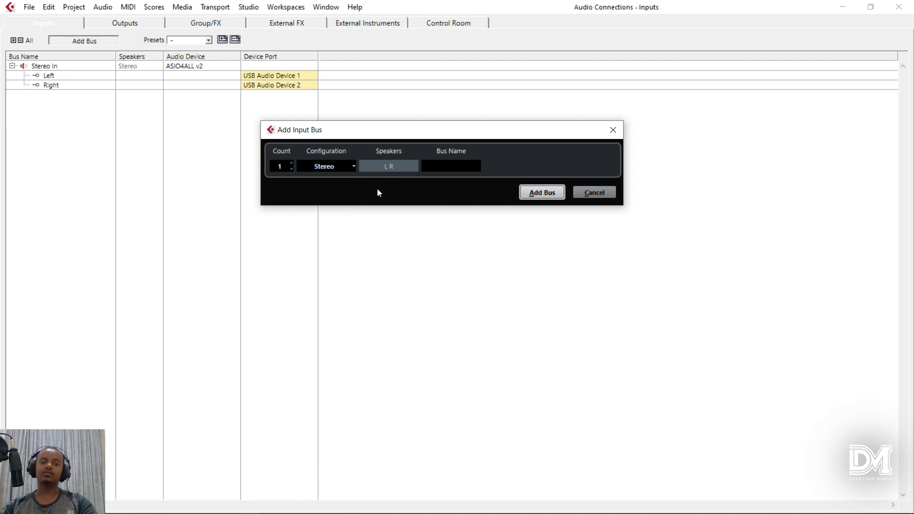
left_click(326, 167)
left_click(479, 178)
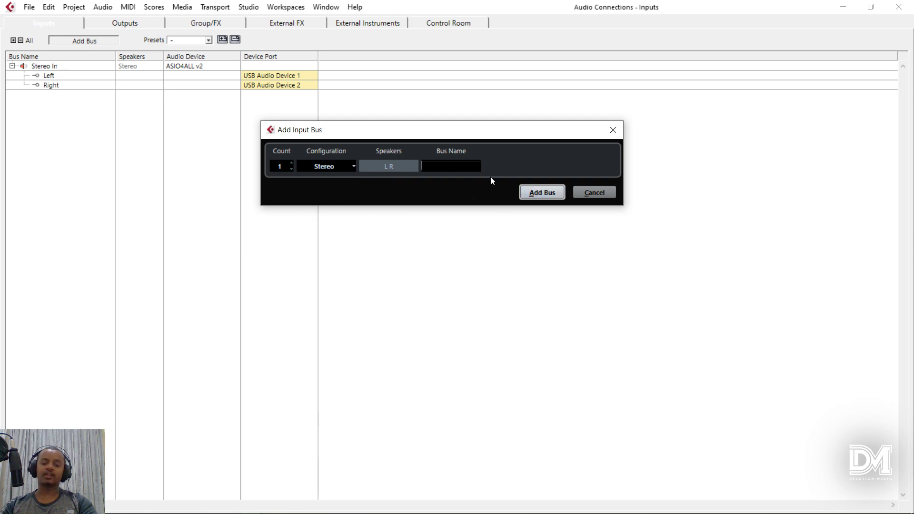
type("PC")
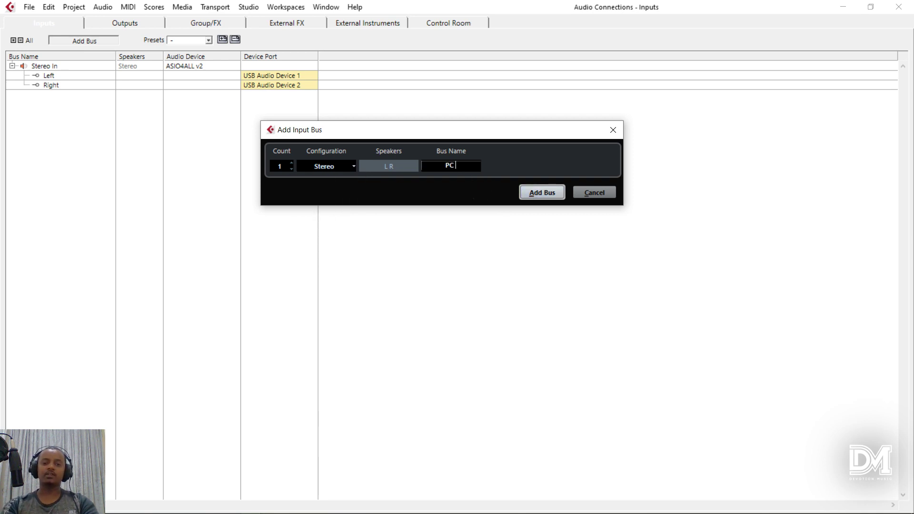
type(" Mic")
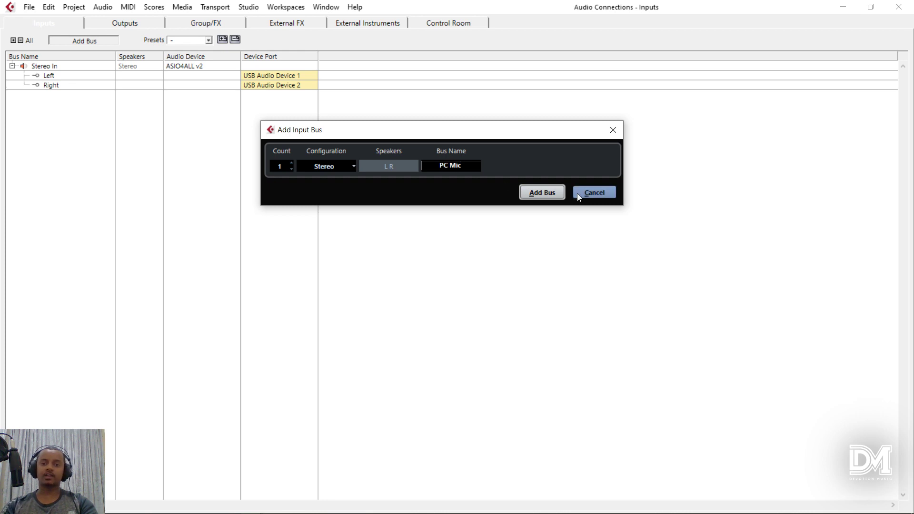
left_click(537, 192)
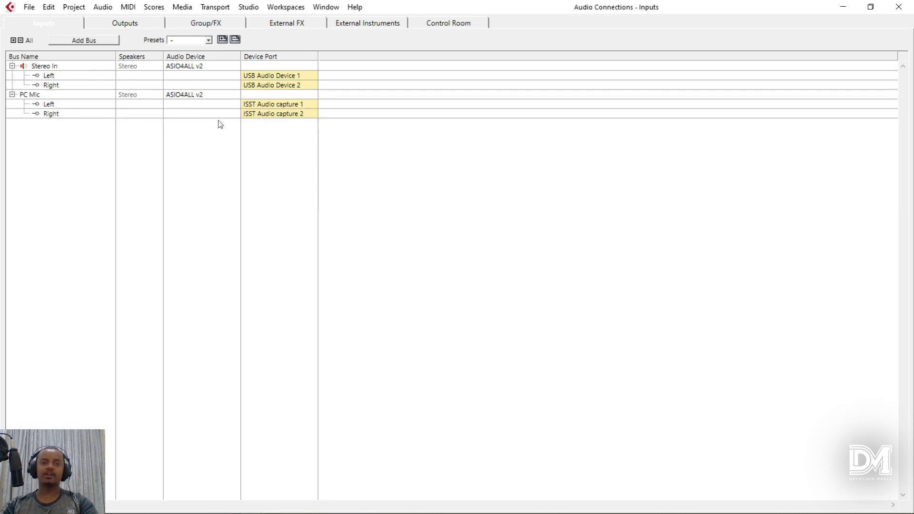
- Check the device port choices for the PC Mic bus's left and right channels, keeping ISST Audio capture 1 on the left
left_click(265, 105)
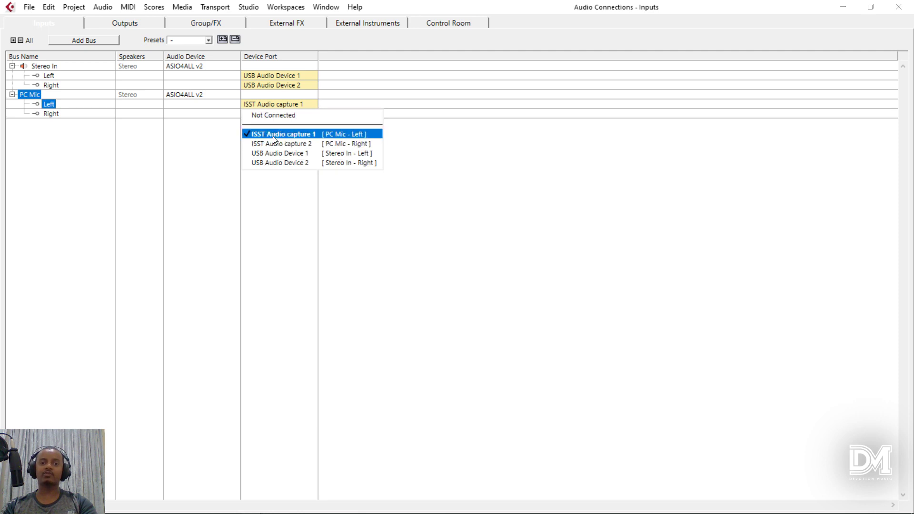
left_click(290, 143)
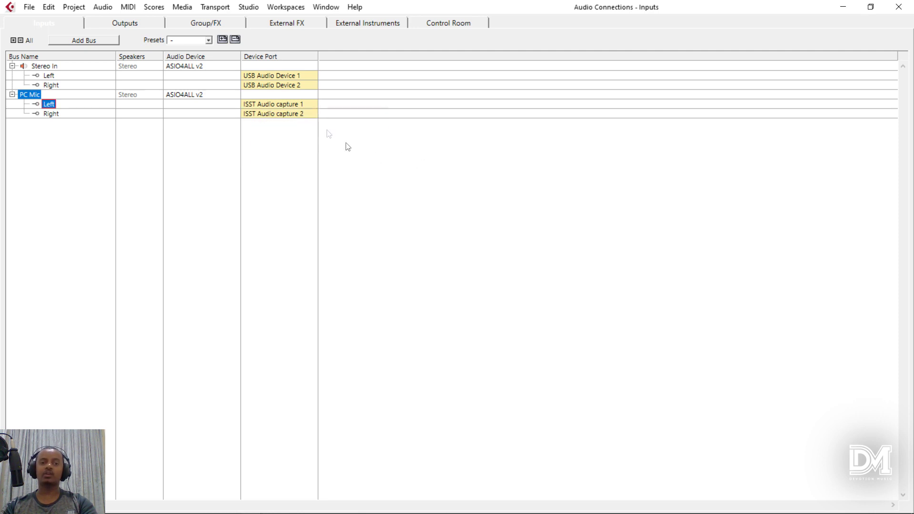
left_click(265, 105)
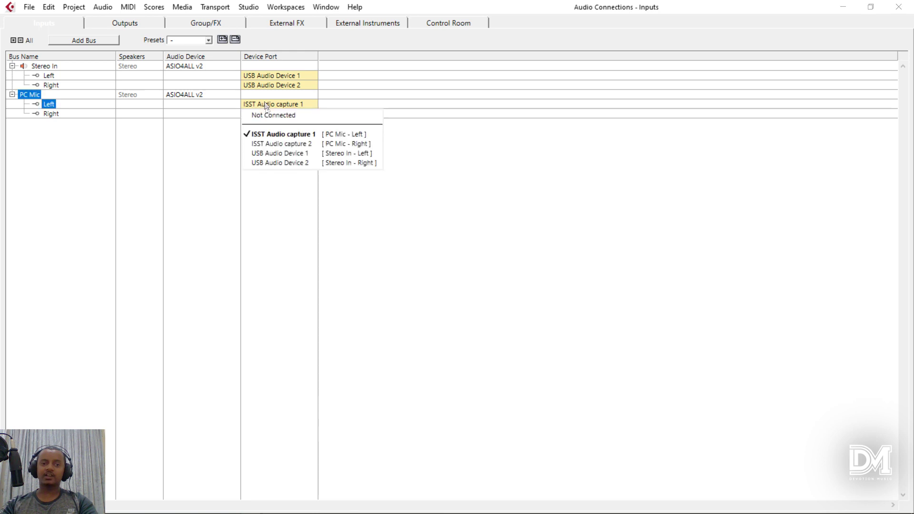
left_click(266, 135)
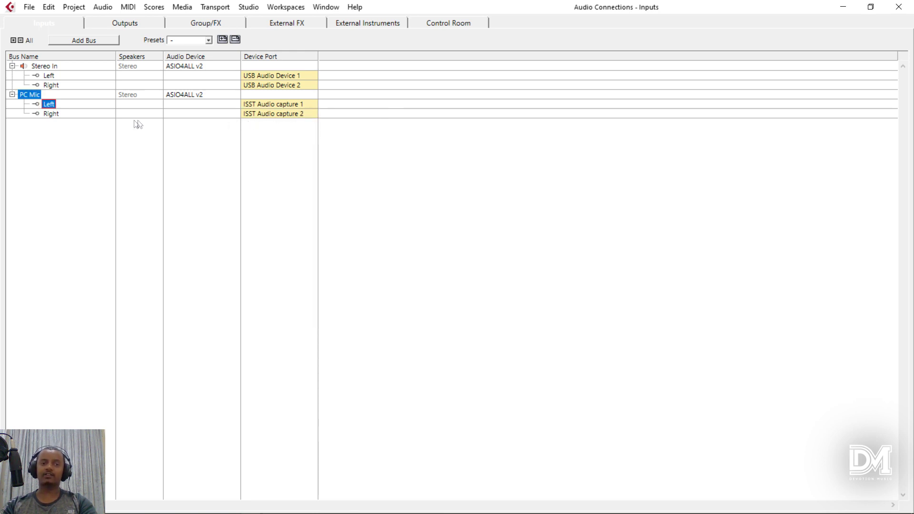
left_click(262, 116)
left_click(293, 219)
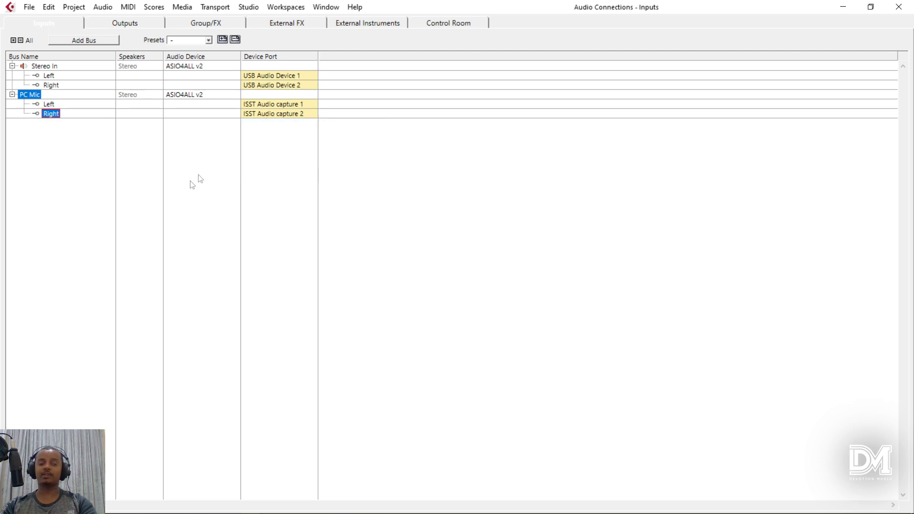
left_click(143, 155)
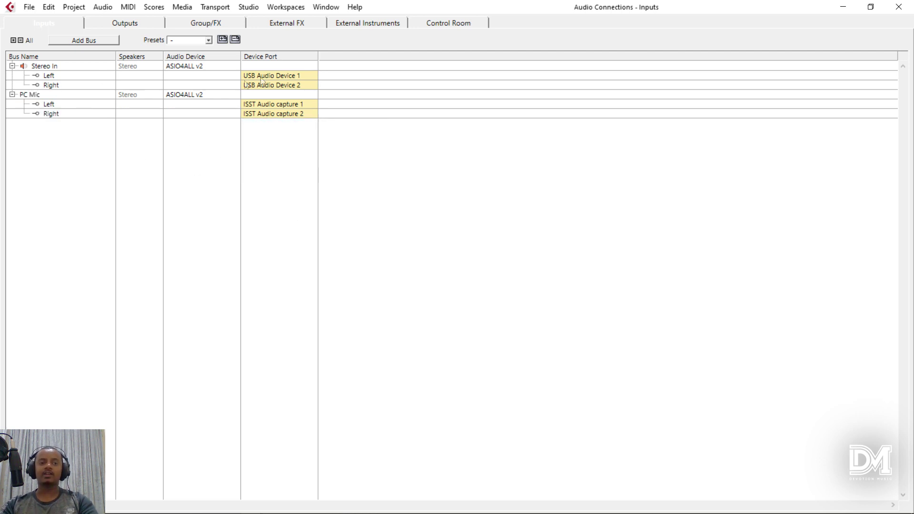
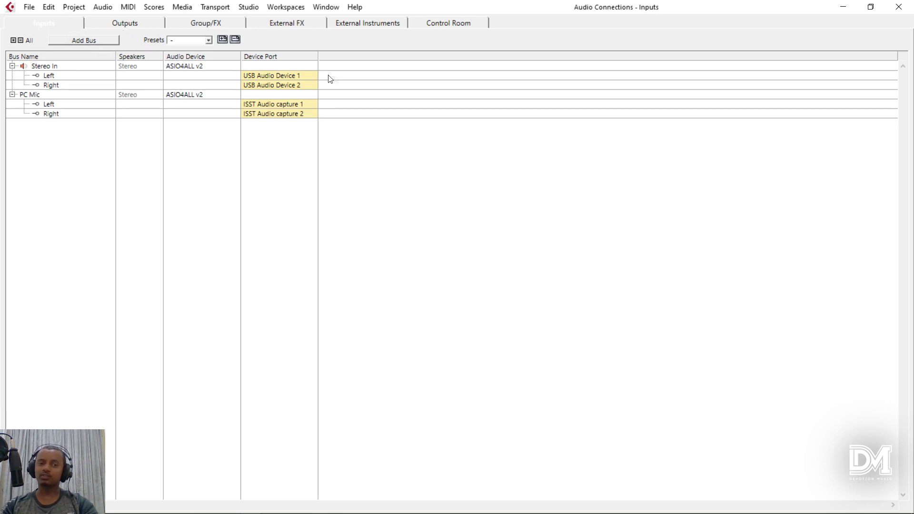
- Assign Stereo Out's left channel to port fniusbwr4400 1 and its right channel to fniusbwr4400 2, and close Audio Connections
left_click(133, 23)
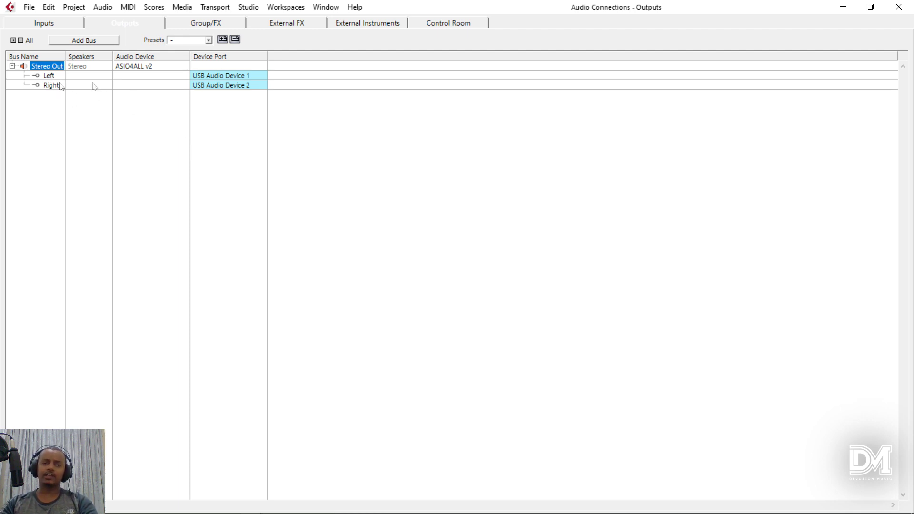
left_click(210, 72)
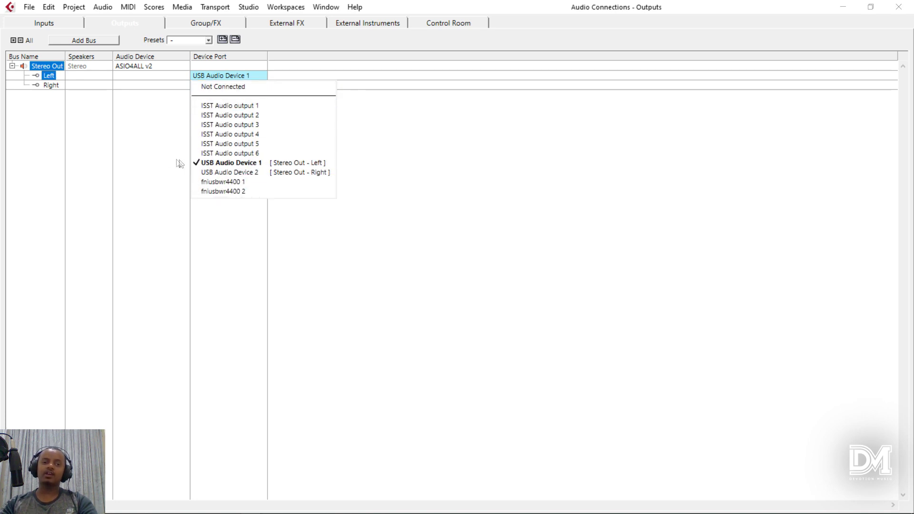
left_click(169, 125)
left_click(224, 73)
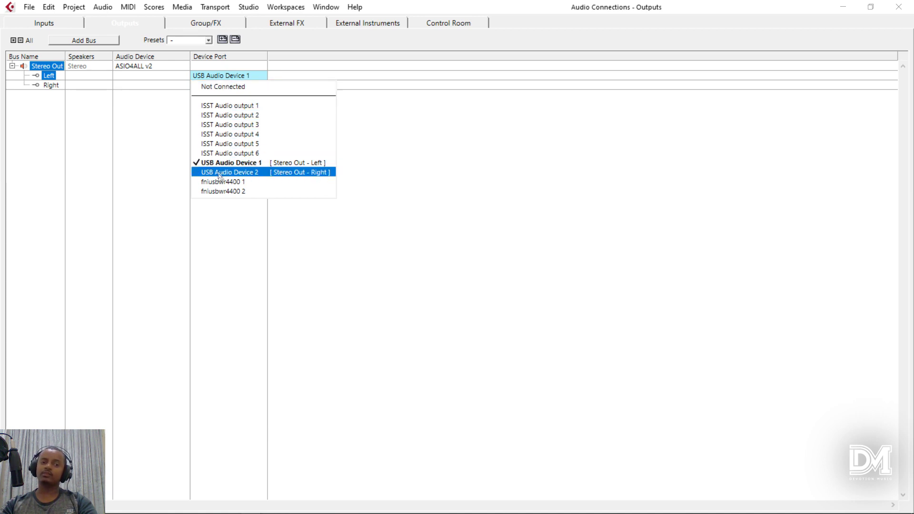
left_click(153, 163)
left_click(224, 75)
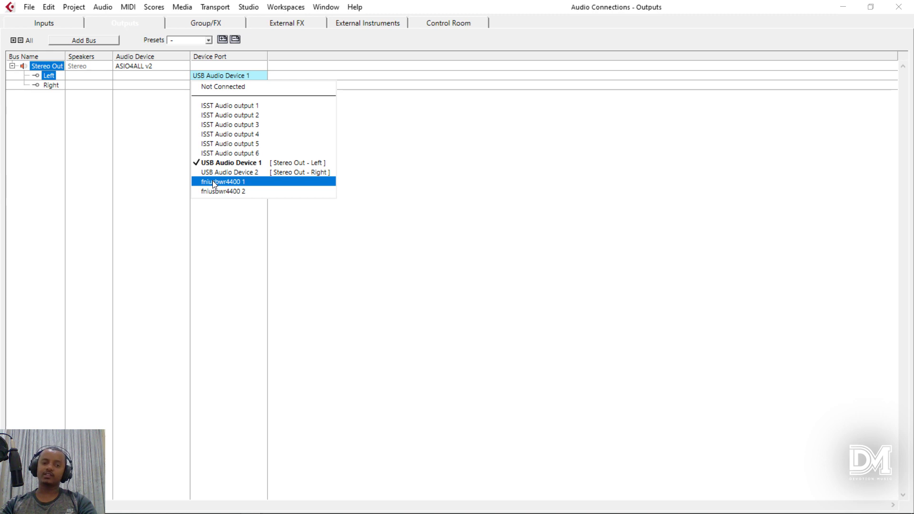
left_click(212, 181)
left_click(228, 86)
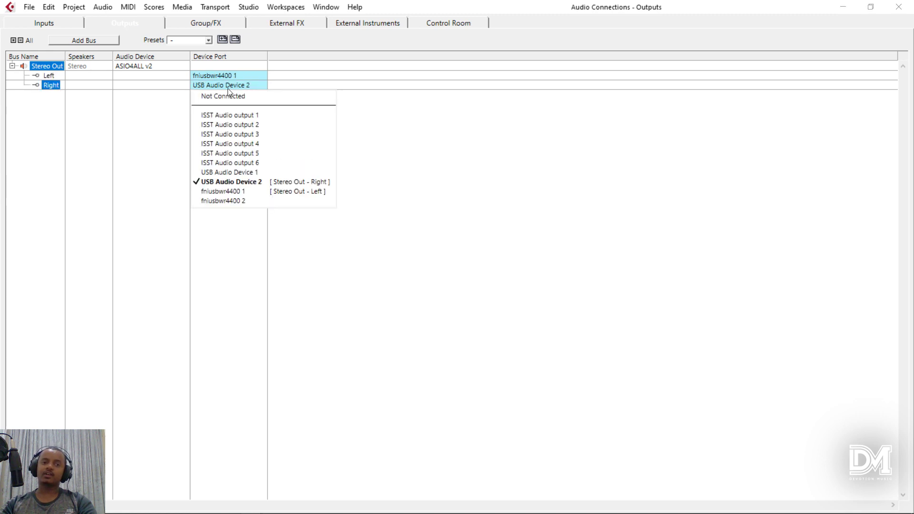
left_click(221, 201)
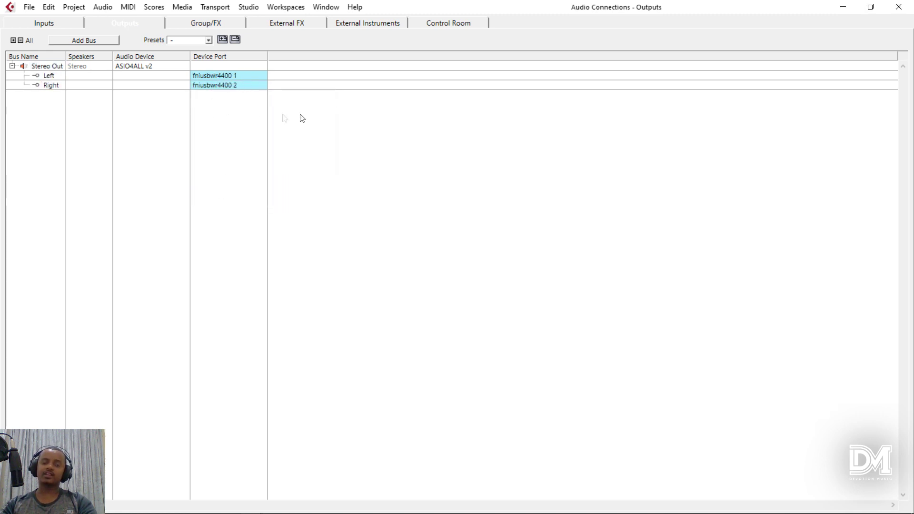
left_click(899, 7)
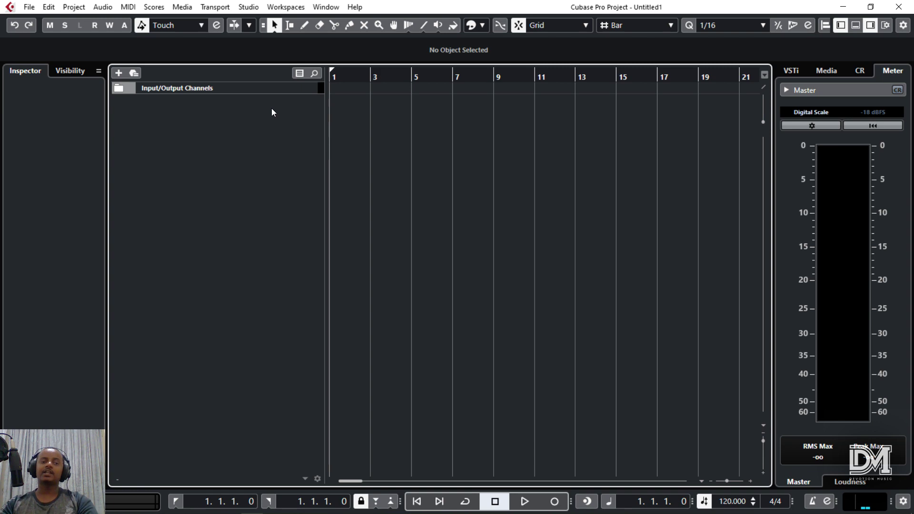
- Reopen Audio Connections and review the port assignments of the Stereo In and PC Mic input buses
left_click(243, 7)
left_click(261, 22)
left_click(80, 27)
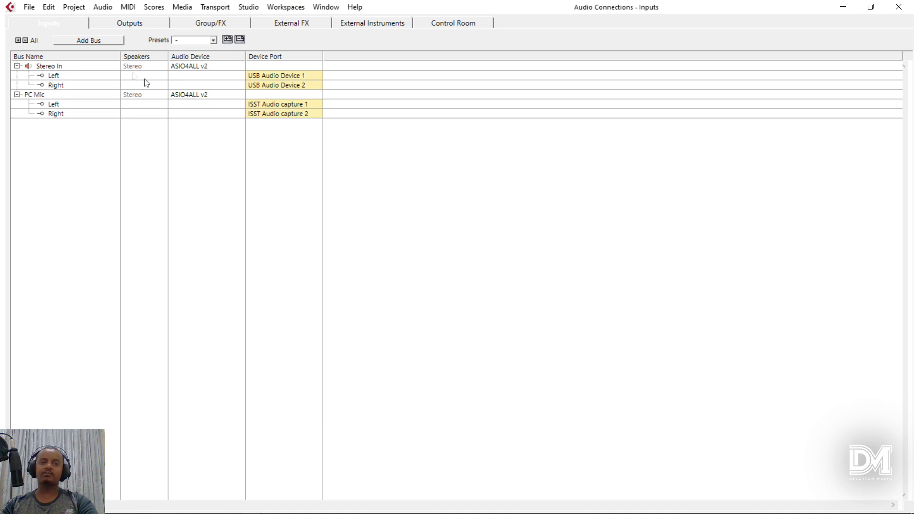
- Review the port assignments of the Stereo Out output bus and close Audio Connections
left_click(135, 24)
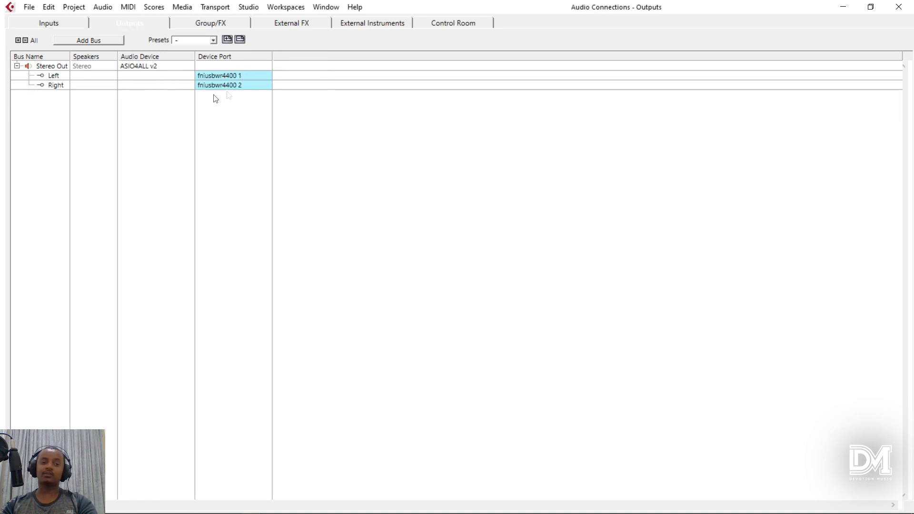
left_click(899, 7)
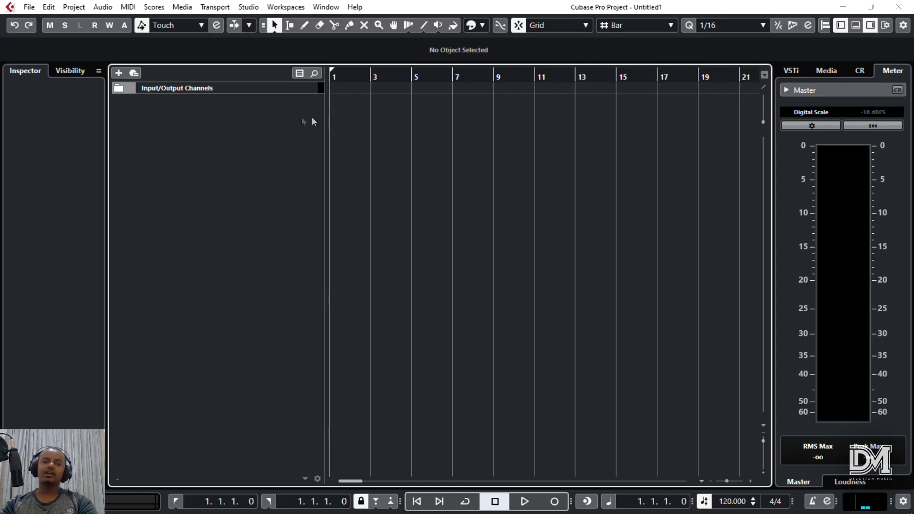
- Start a new audio track, set its configuration to Stereo, and check its available audio outputs
right_click(202, 104)
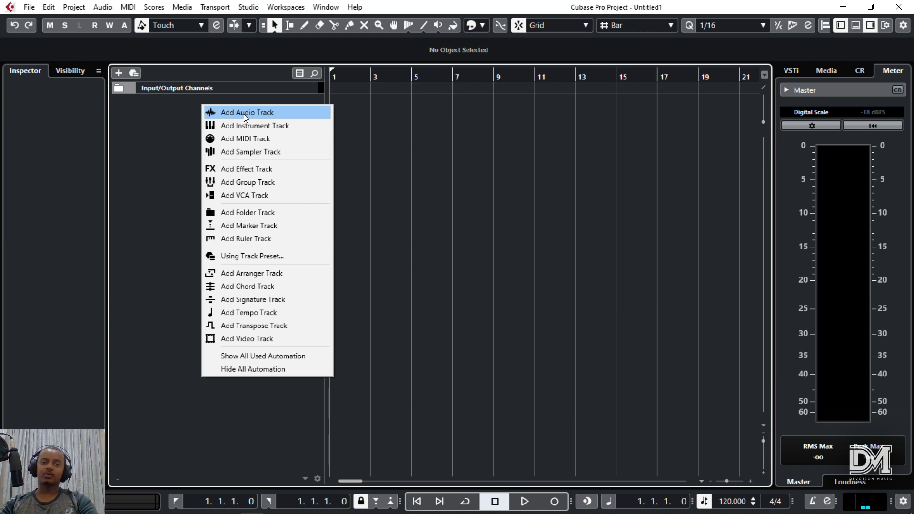
left_click(244, 114)
left_click(453, 226)
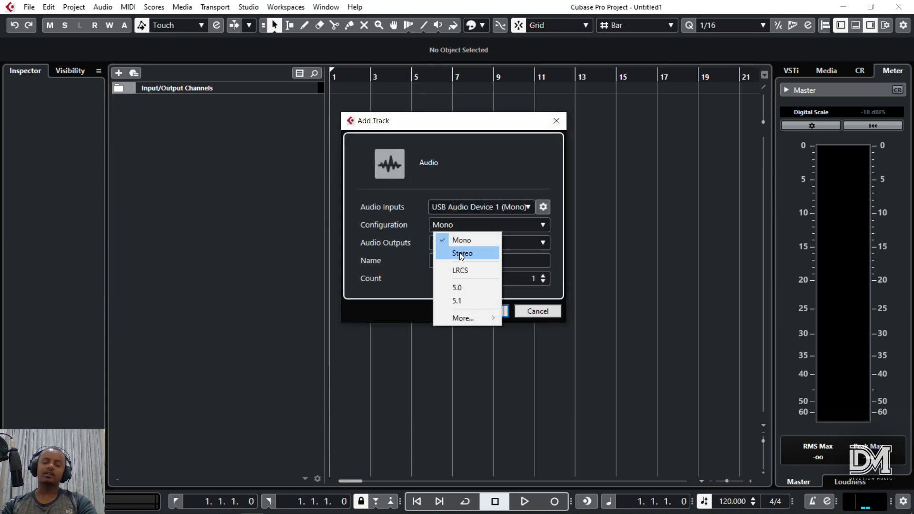
left_click(462, 254)
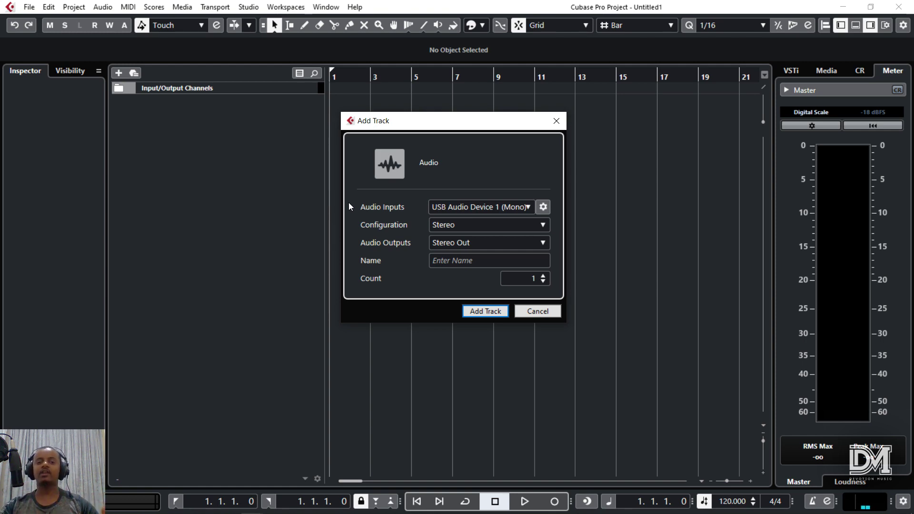
left_click(449, 226)
left_click(464, 254)
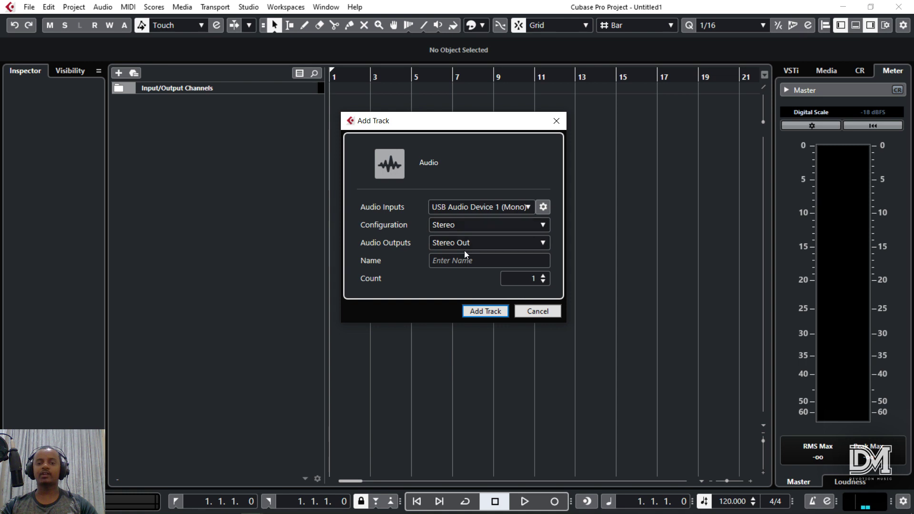
left_click(461, 248)
left_click(386, 262)
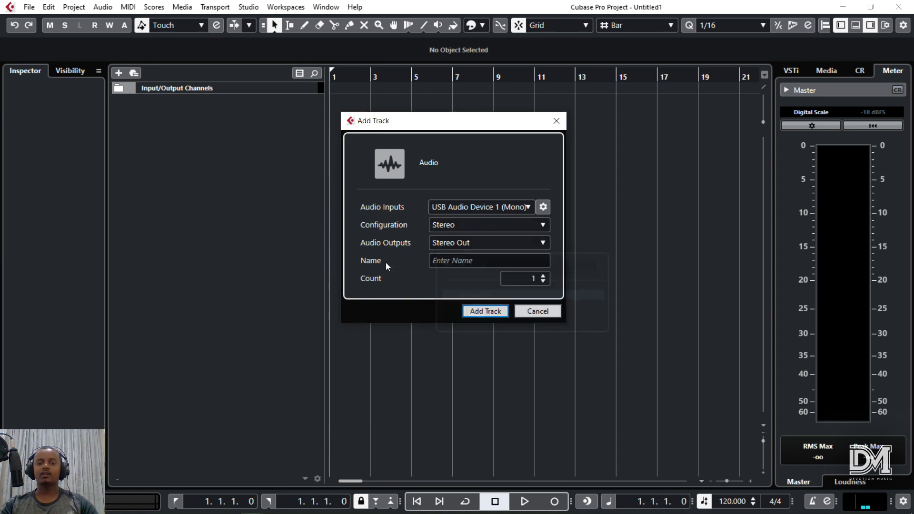
- Set the new track's configuration to Mono, keep Stereo Out as its audio output, and add the track
left_click(461, 224)
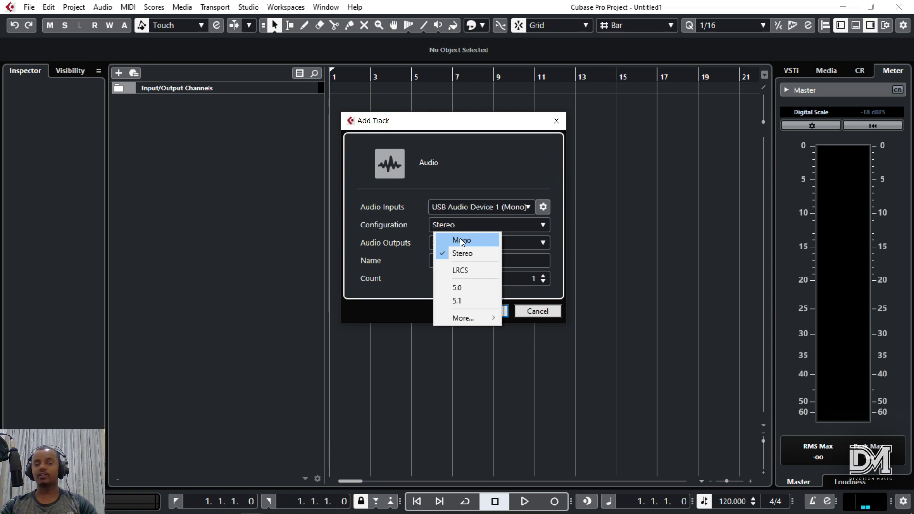
left_click(460, 240)
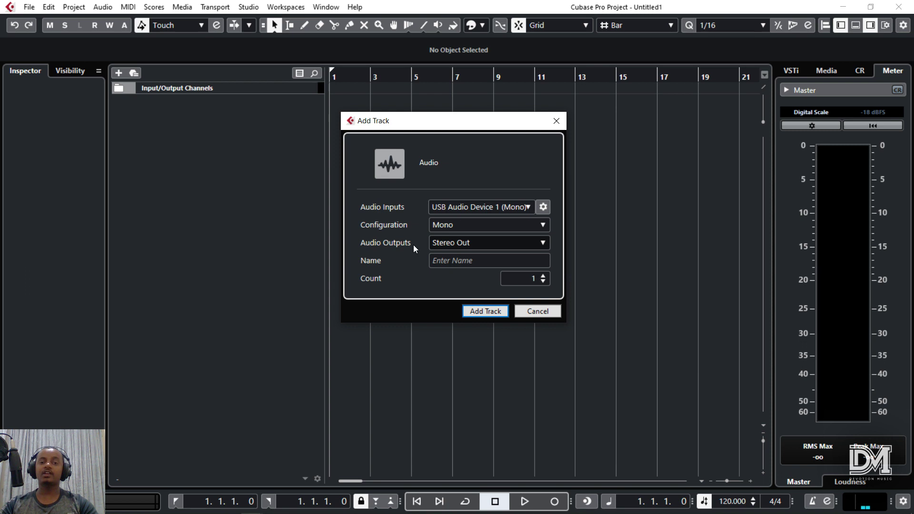
left_click(455, 243)
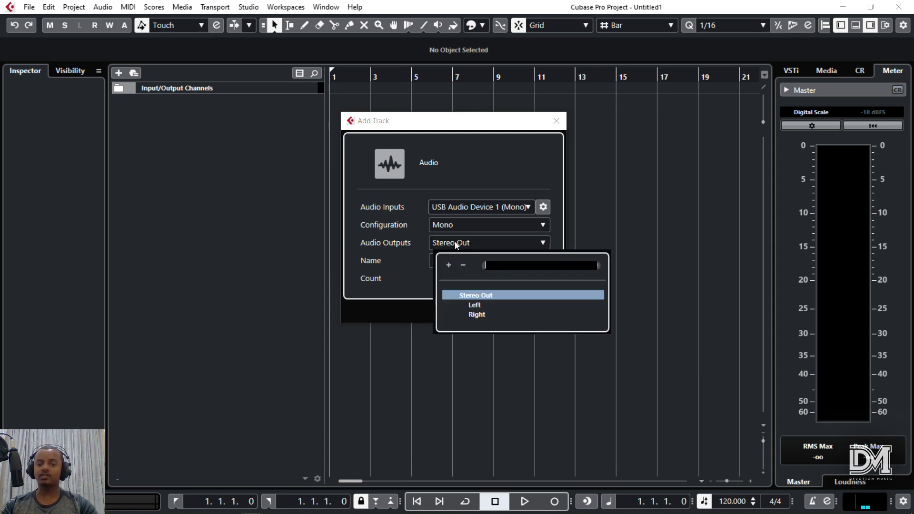
left_click(451, 295)
left_click(490, 310)
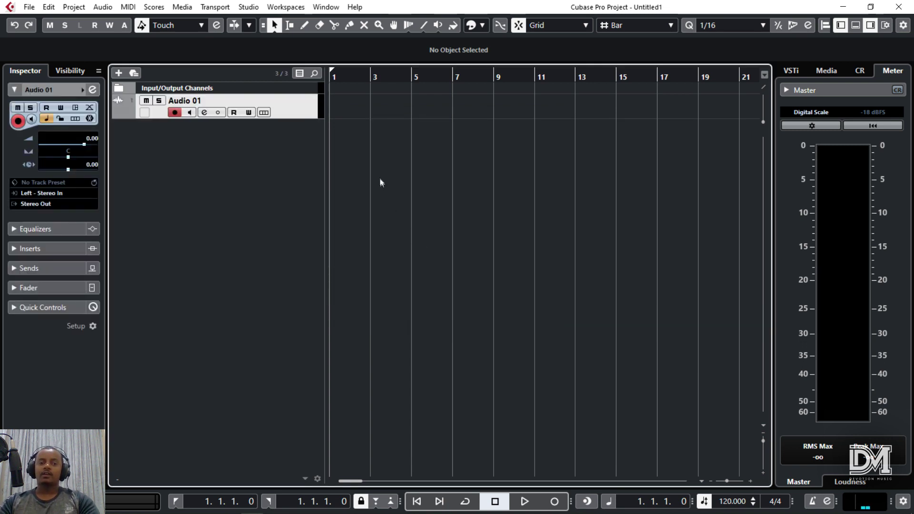
- Add a second mono audio track with USB Audio Device 1 as input and Stereo Out as output
right_click(184, 125)
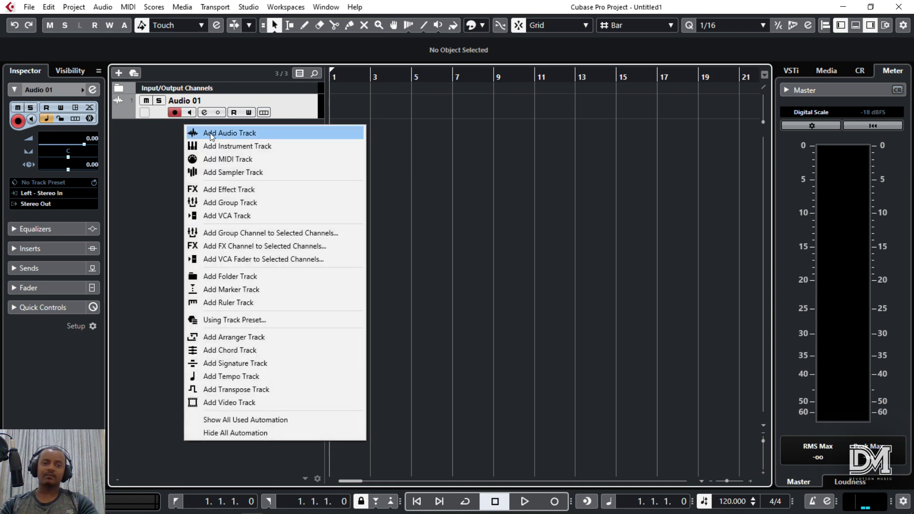
left_click(209, 133)
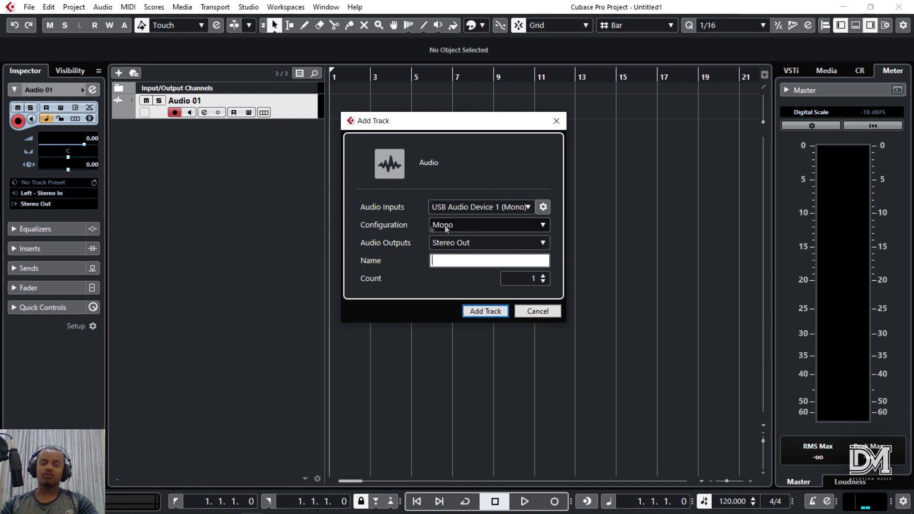
left_click(491, 310)
- Check the input bus choices available for track Audio 01
left_click(201, 97)
left_click(58, 193)
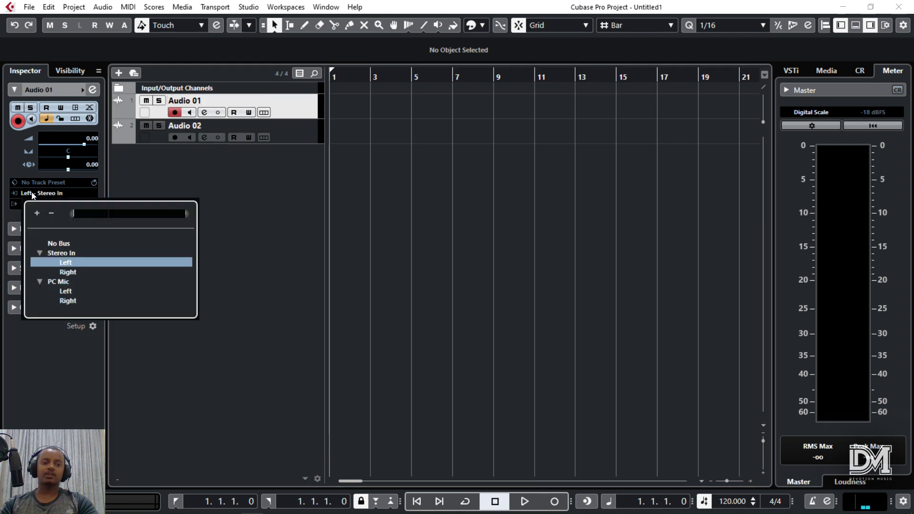
left_click(240, 141)
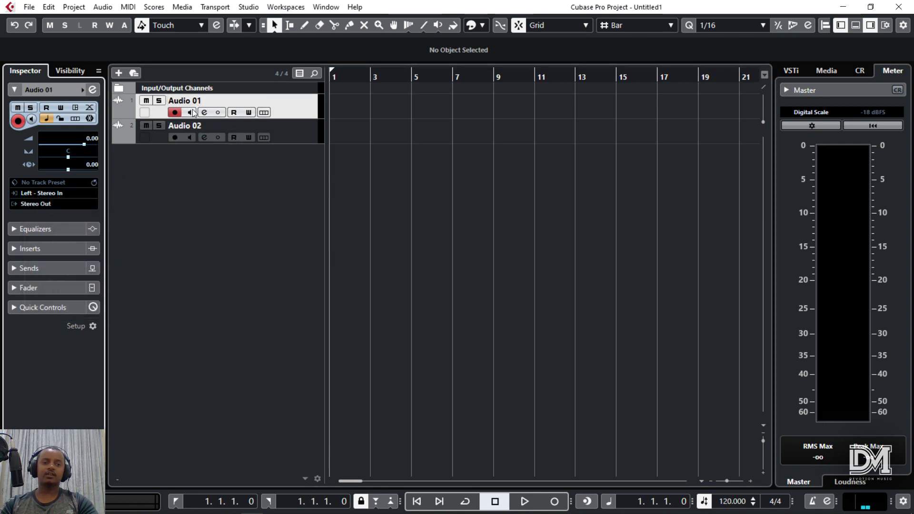
left_click(44, 195)
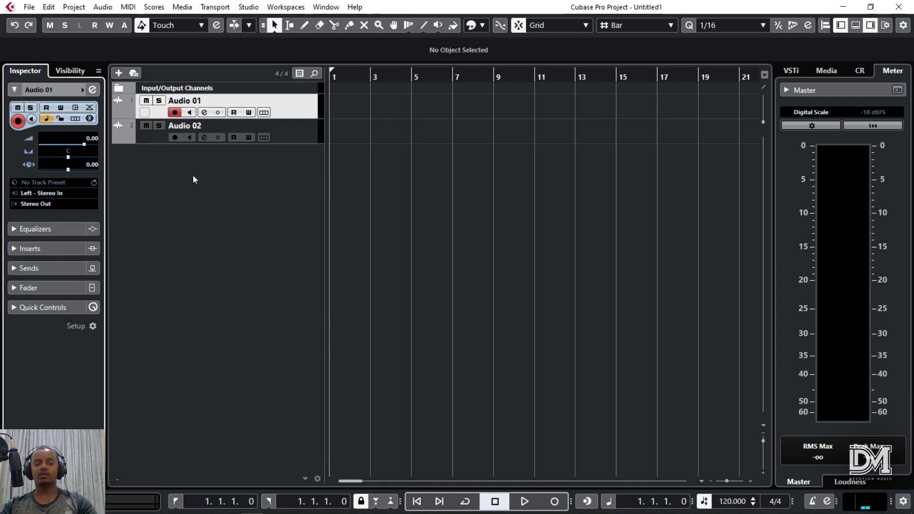
- Rename the Stereo In input bus as Sound Card in Audio Connections and close the window
key("F4")
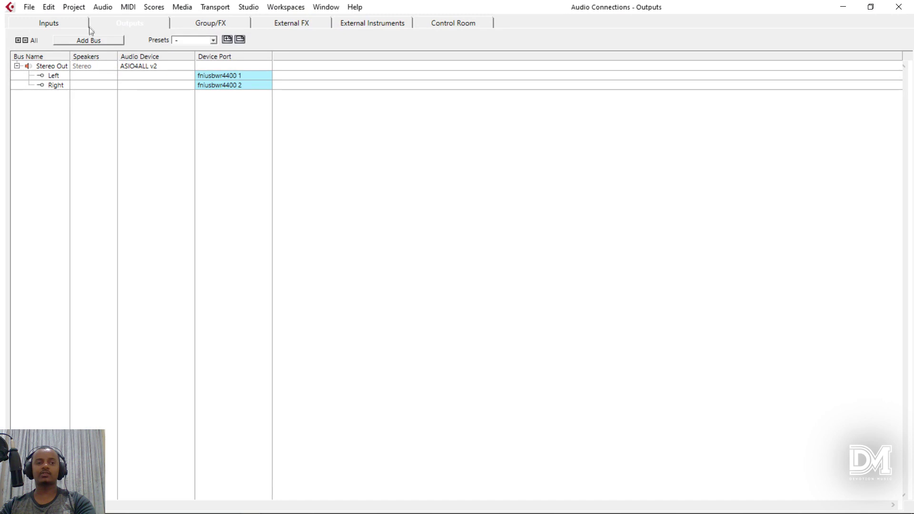
left_click(72, 24)
double_click(54, 66)
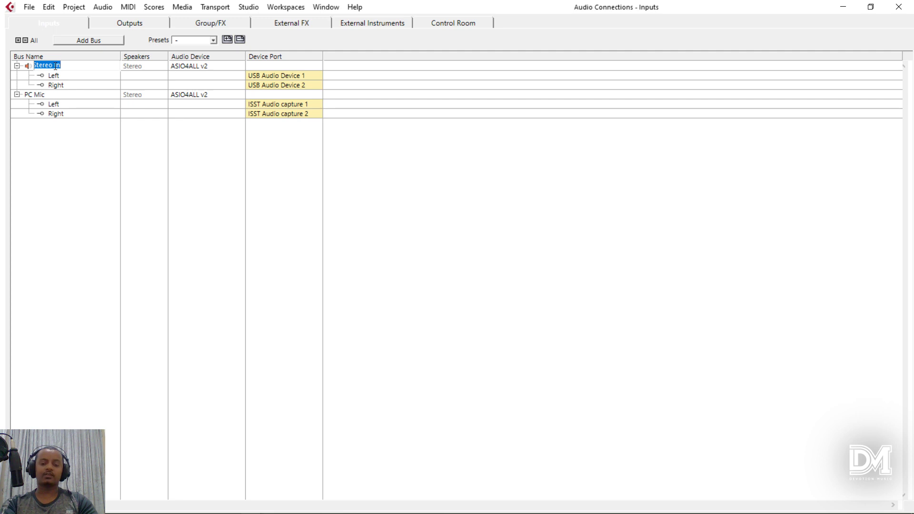
type("Sound Card")
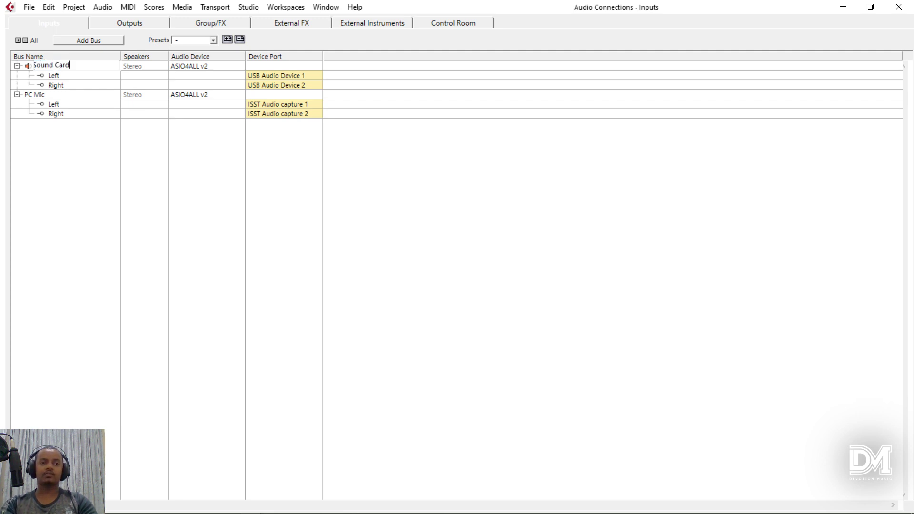
key("Return")
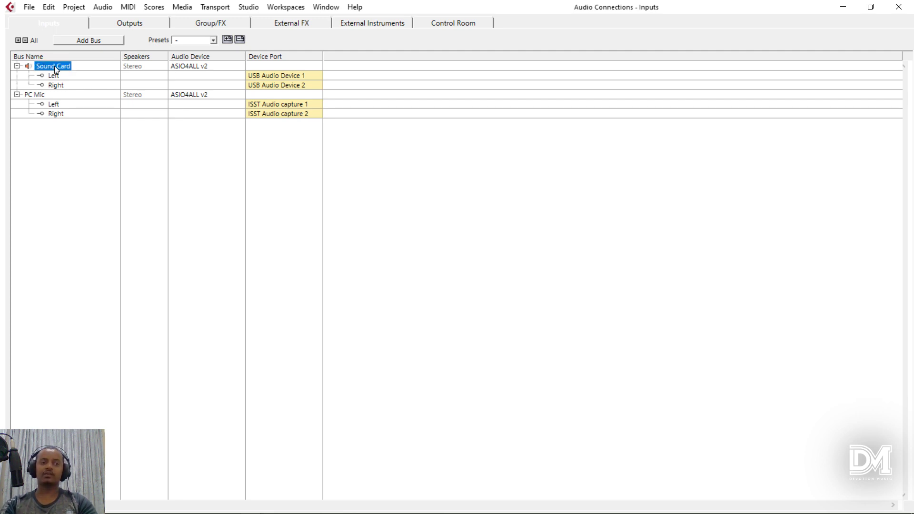
left_click(364, 134)
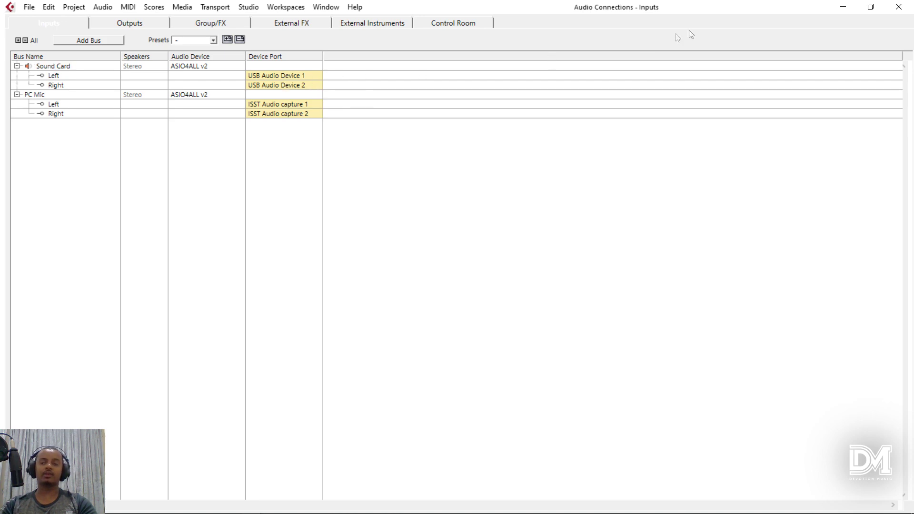
left_click(898, 7)
- Set track Audio 01's input to the Sound Card bus's left channel and Audio 02's input to the PC Mic bus's left channel
left_click(238, 118)
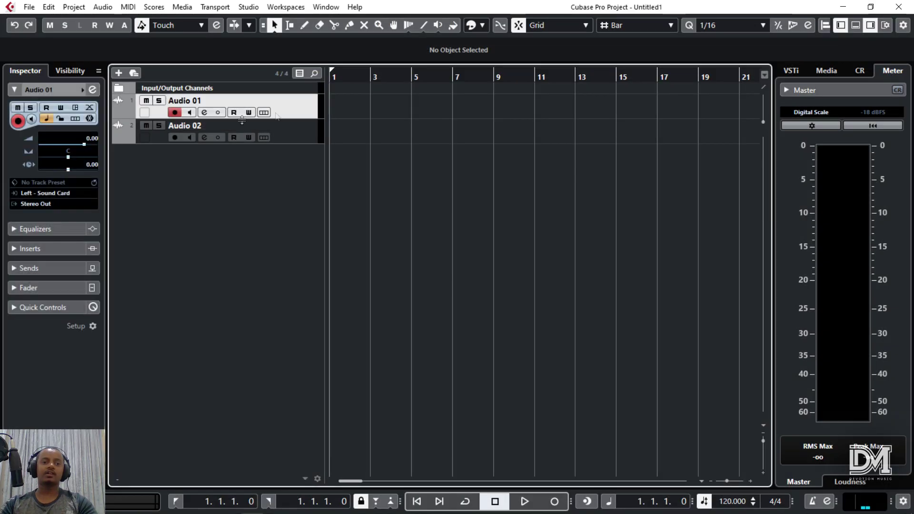
left_click(48, 193)
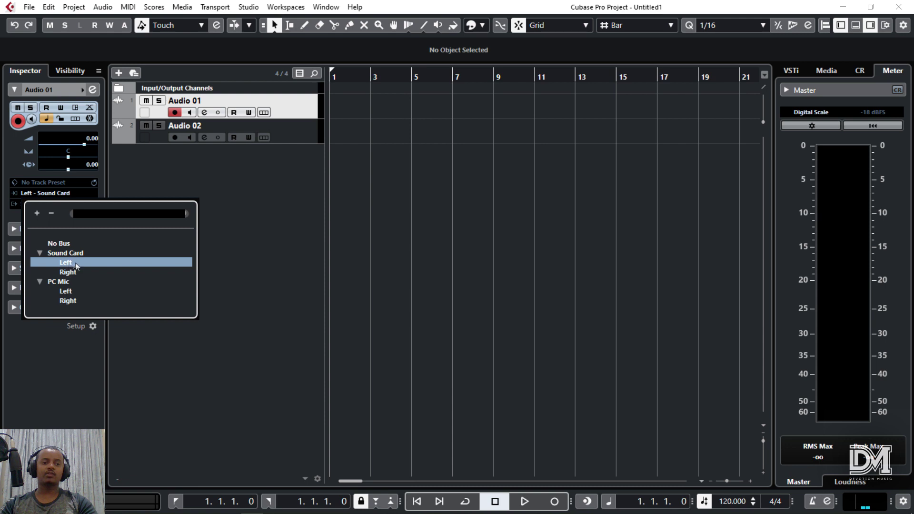
left_click(74, 262)
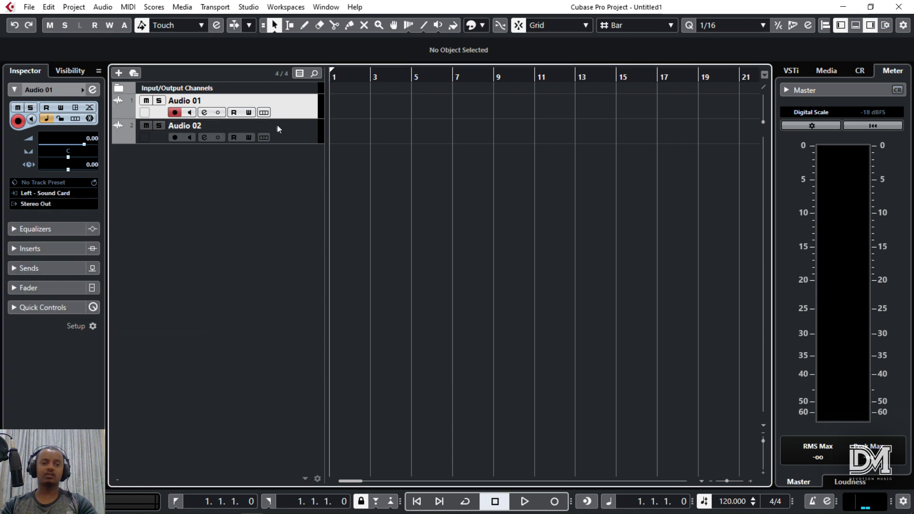
left_click(304, 128)
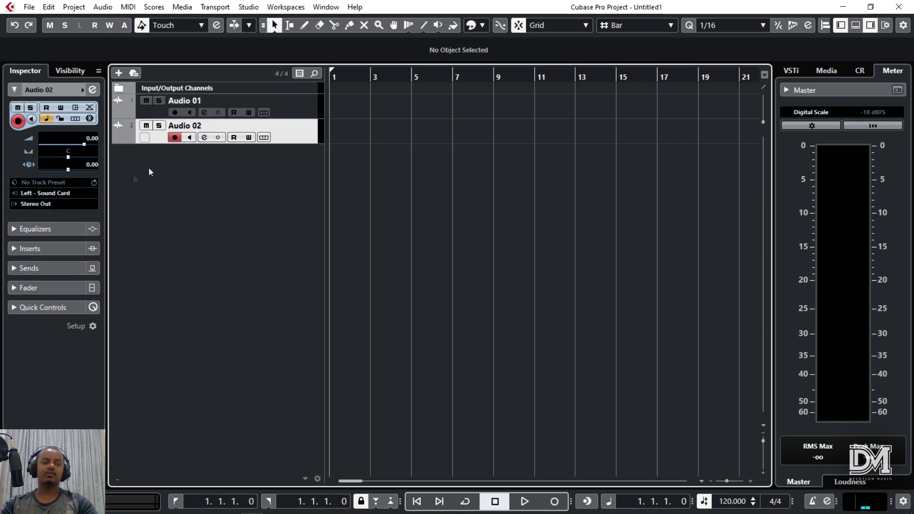
left_click(51, 196)
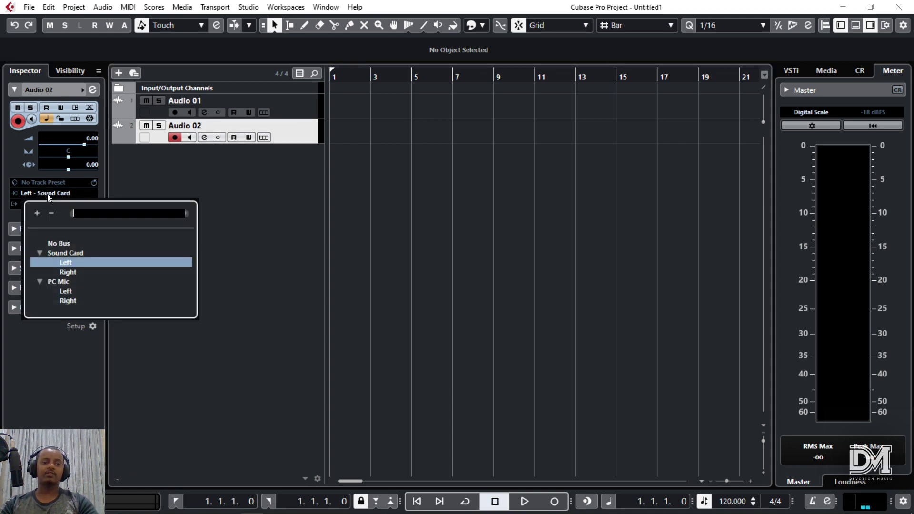
left_click(65, 291)
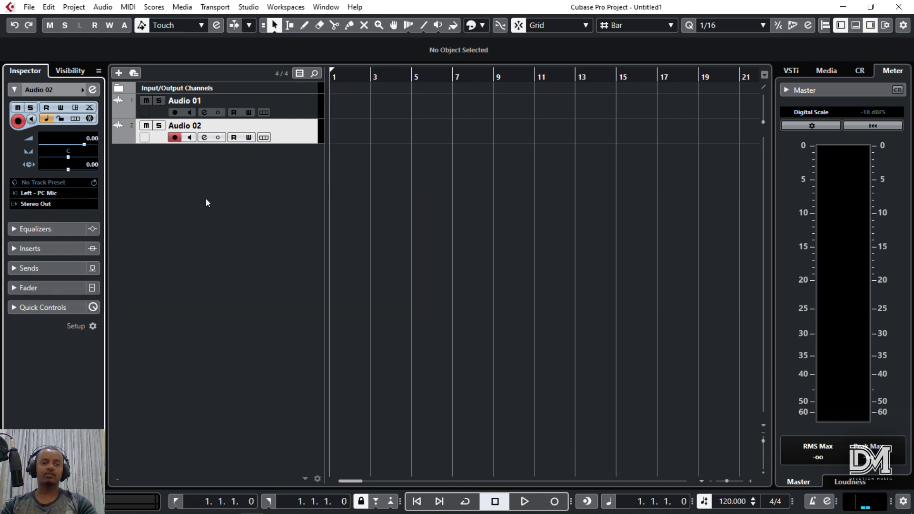
left_click(294, 103)
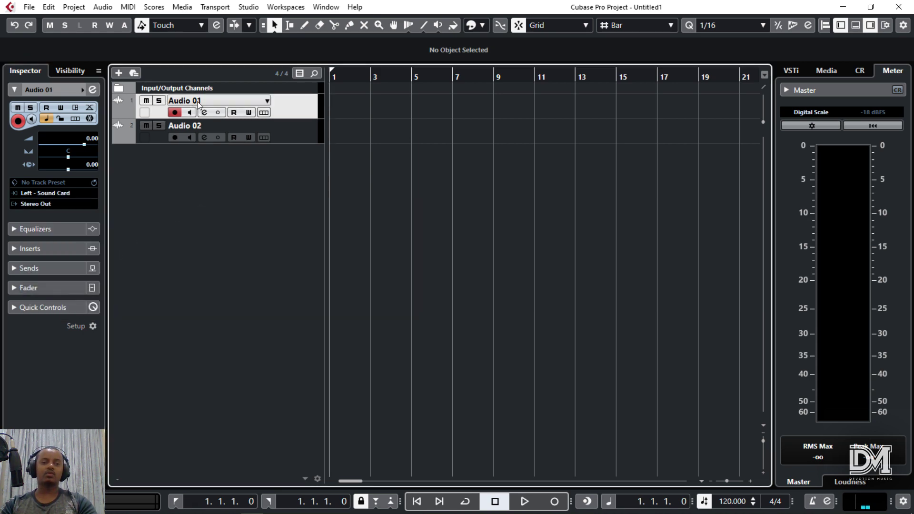
left_click(299, 126)
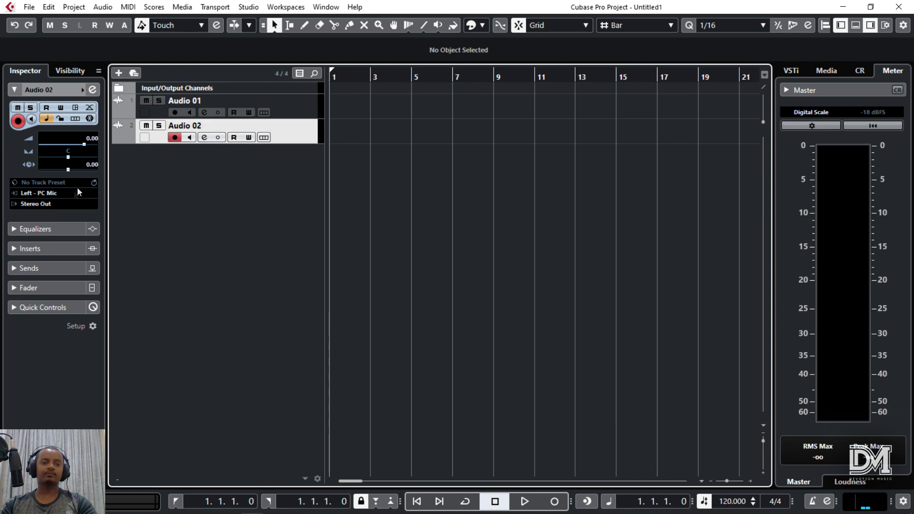
- Rename track Audio 01 as Sound Card
left_click(208, 100)
double_click(208, 100)
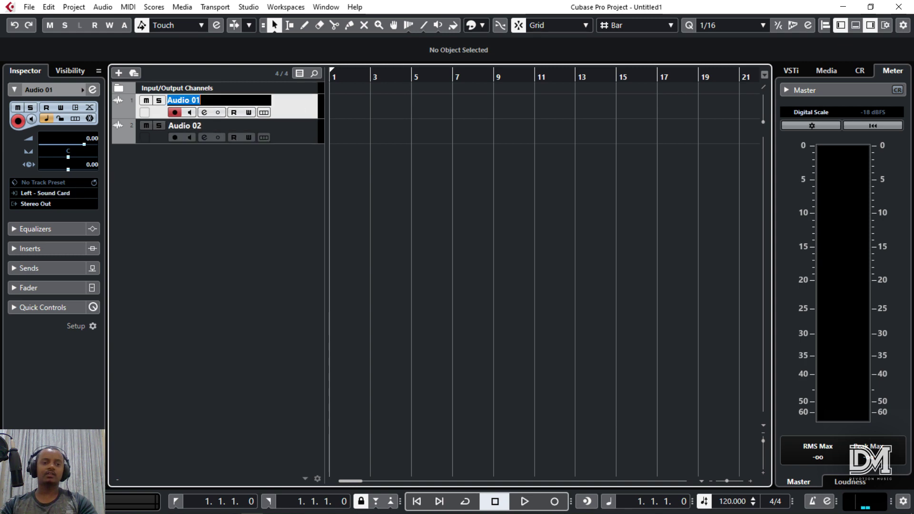
type("Sound C")
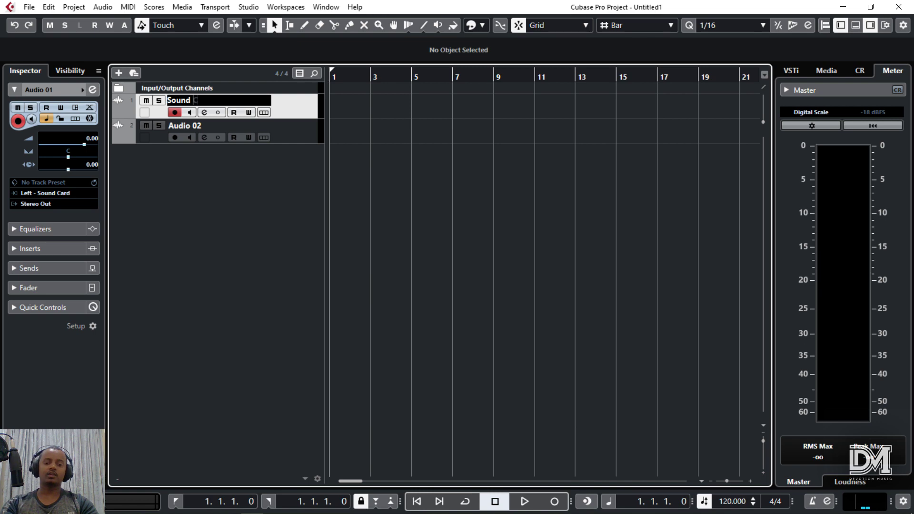
type("ard")
key("Return")
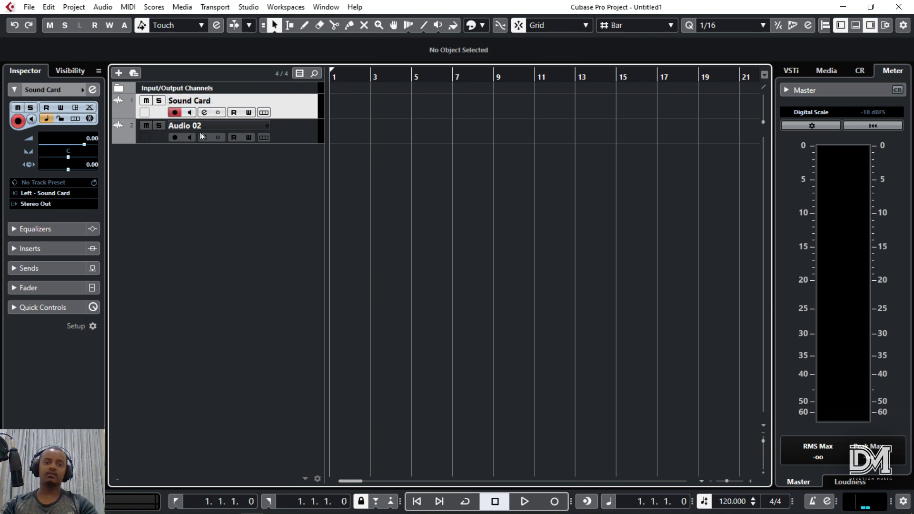
- Rename track Audio 02 as PC Mic and select the Sound Card track
left_click(208, 124)
key("e")
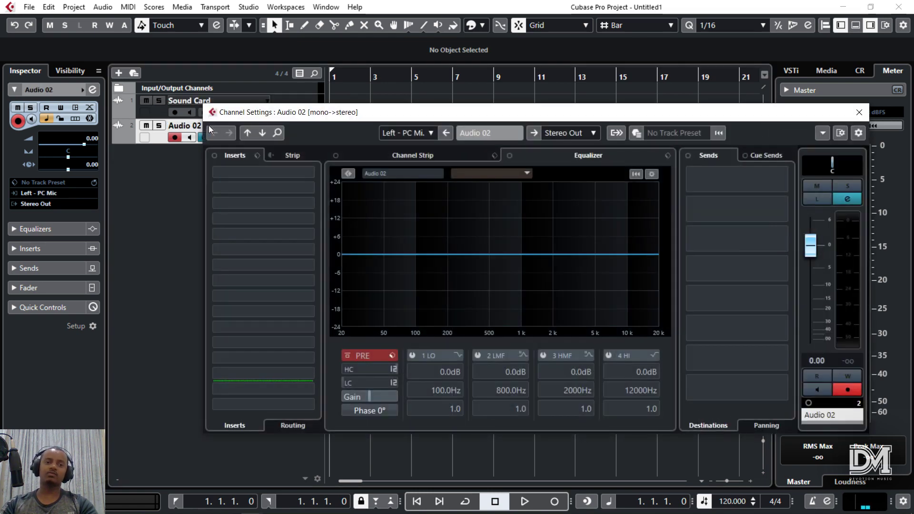
left_click(857, 109)
double_click(205, 124)
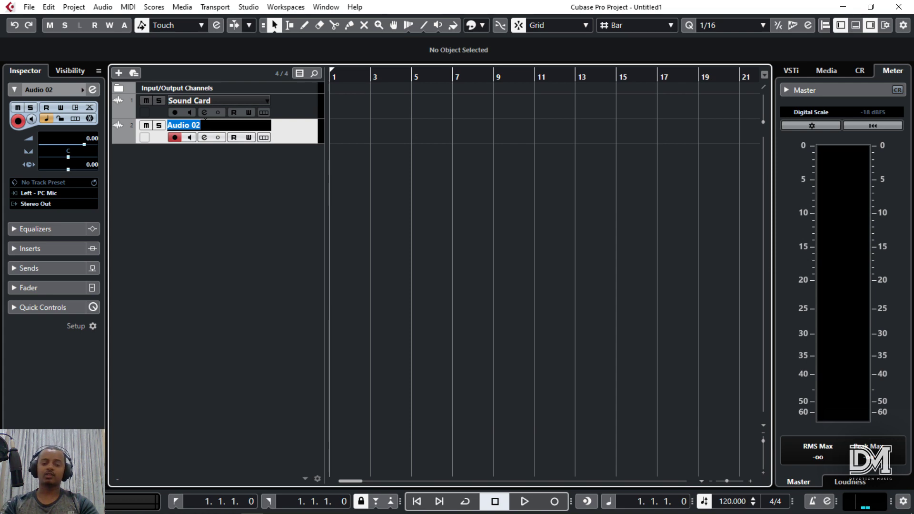
type("PC Mic")
key("Return")
key("Up")
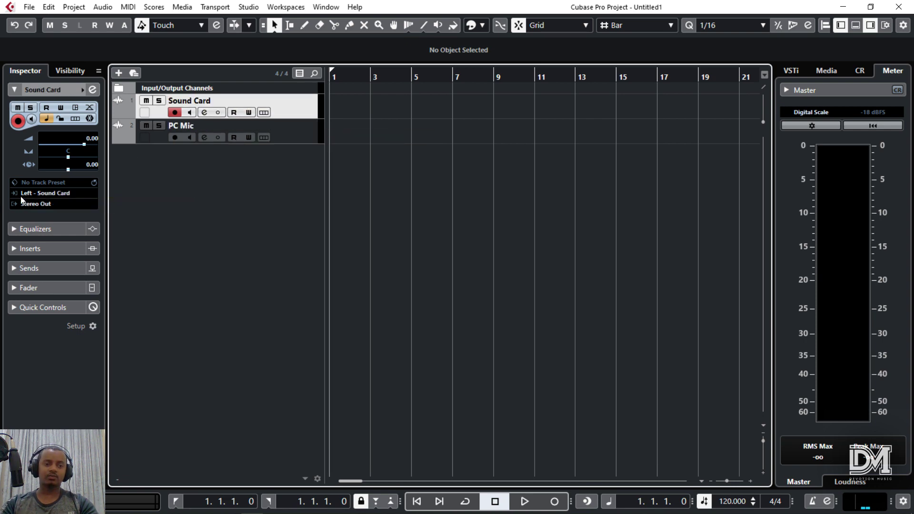
- Check the input bus assignments of the Sound Card and PC Mic tracks without changing either routing
left_click(79, 199)
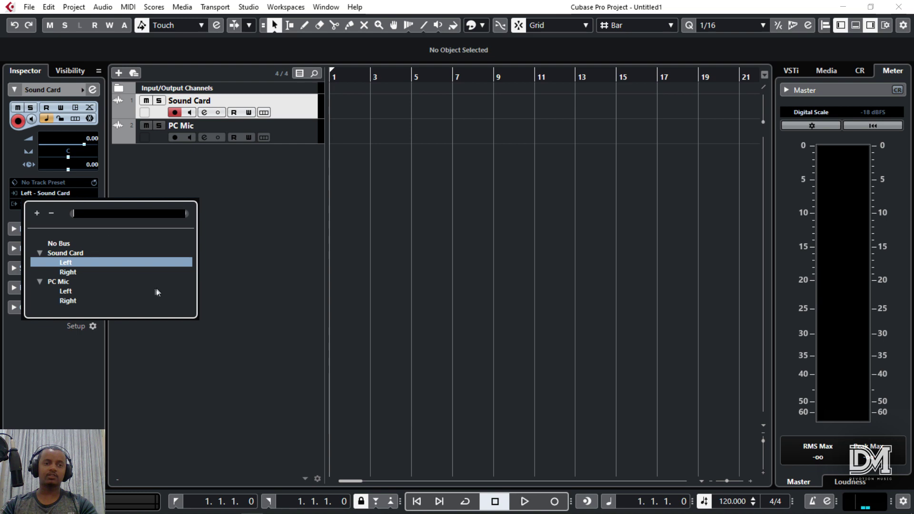
left_click(227, 184)
left_click(310, 126)
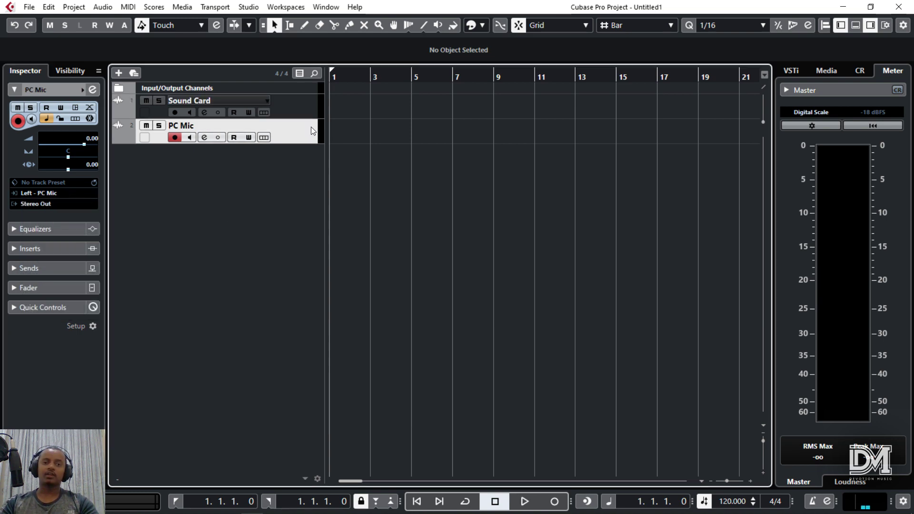
left_click(47, 194)
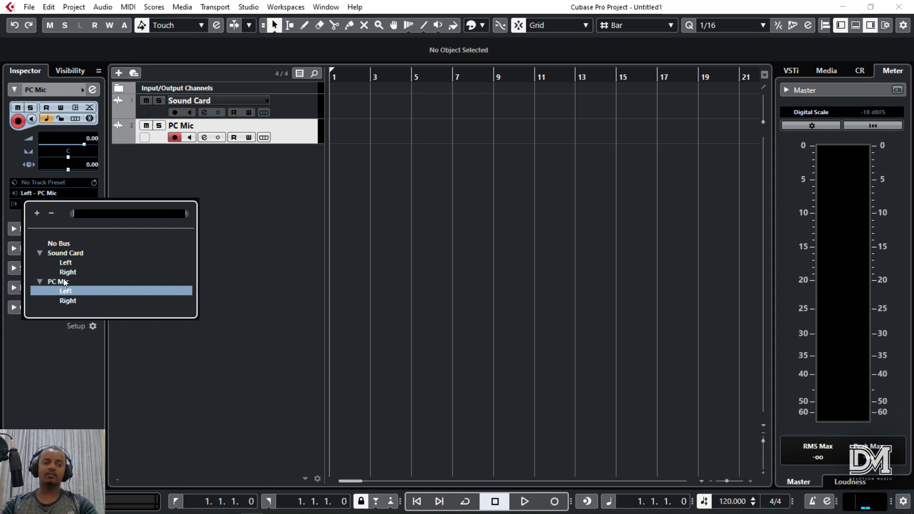
left_click(212, 224)
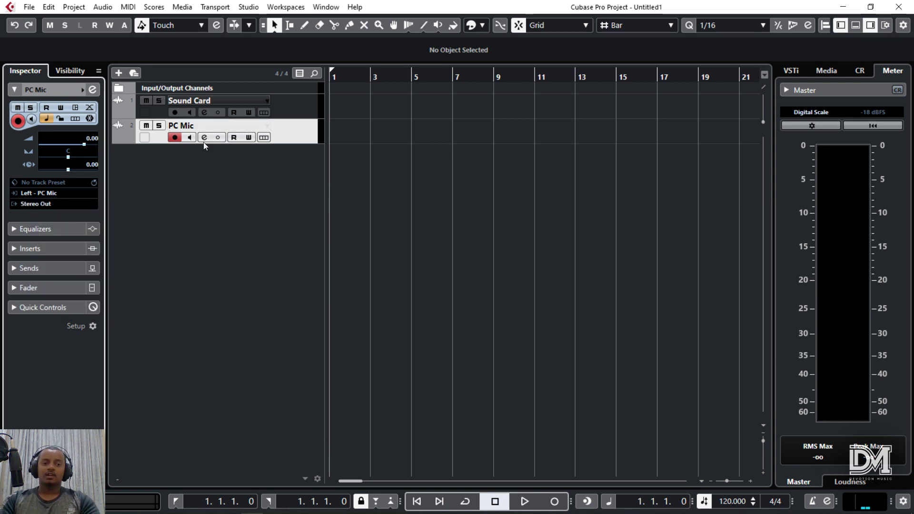
- Select the Sound Card track and place the project cursor at bar 3
left_click(299, 110)
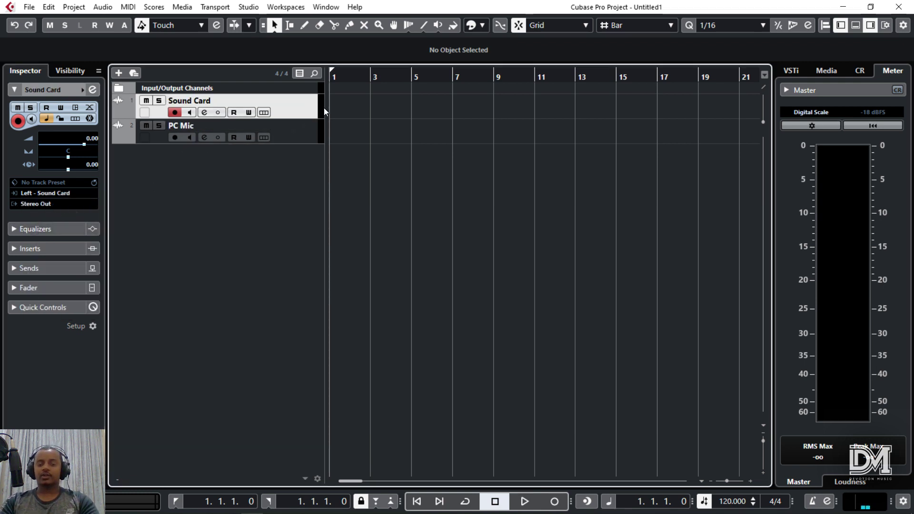
left_click(355, 77)
left_click(371, 77)
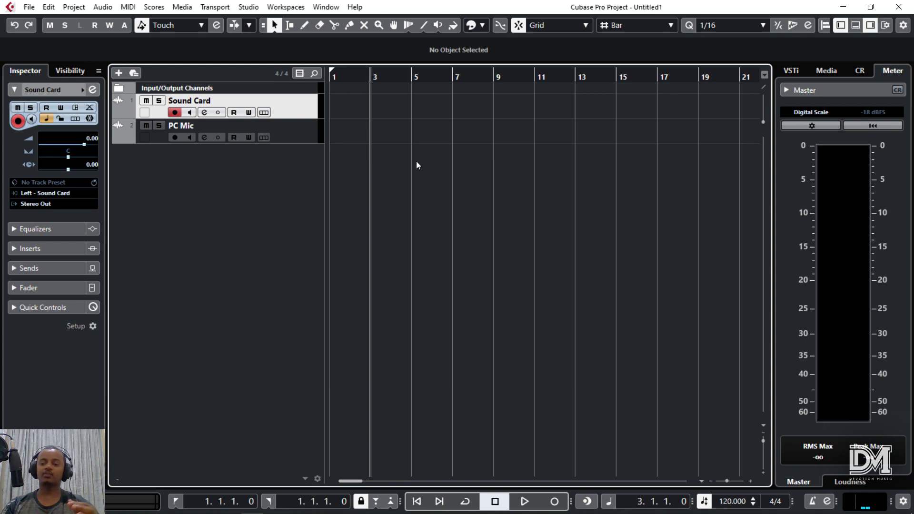
- Test input monitoring on the Sound Card and PC Mic tracks in turn, switching it off again, and reselect Sound Card
left_click(190, 112)
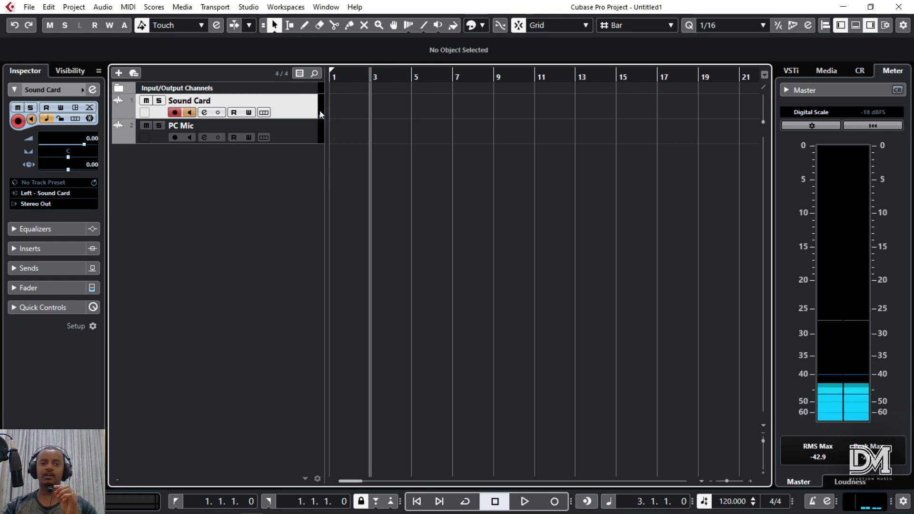
left_click(190, 113)
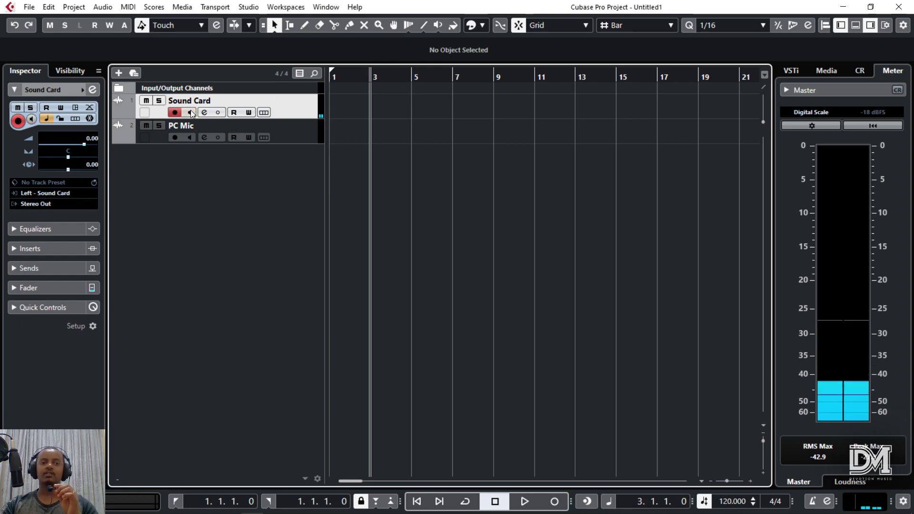
left_click(296, 123)
left_click(189, 138)
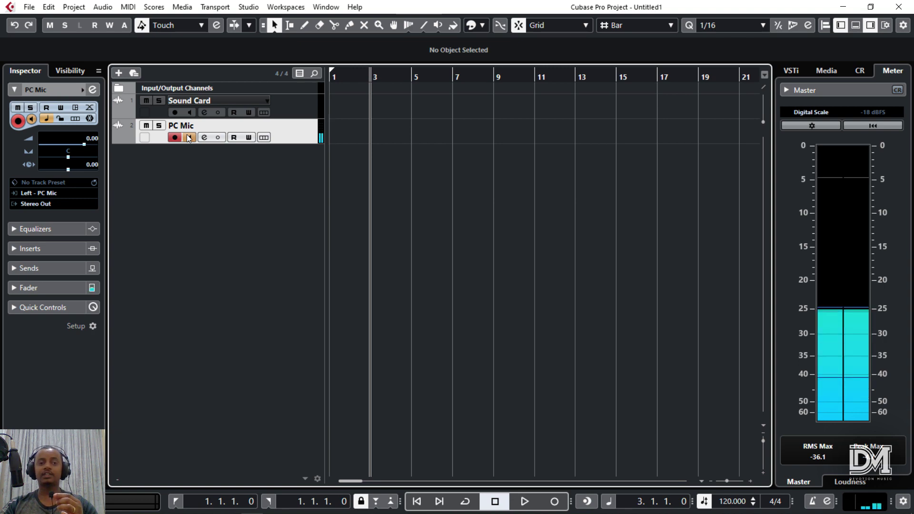
left_click(188, 137)
left_click(289, 113)
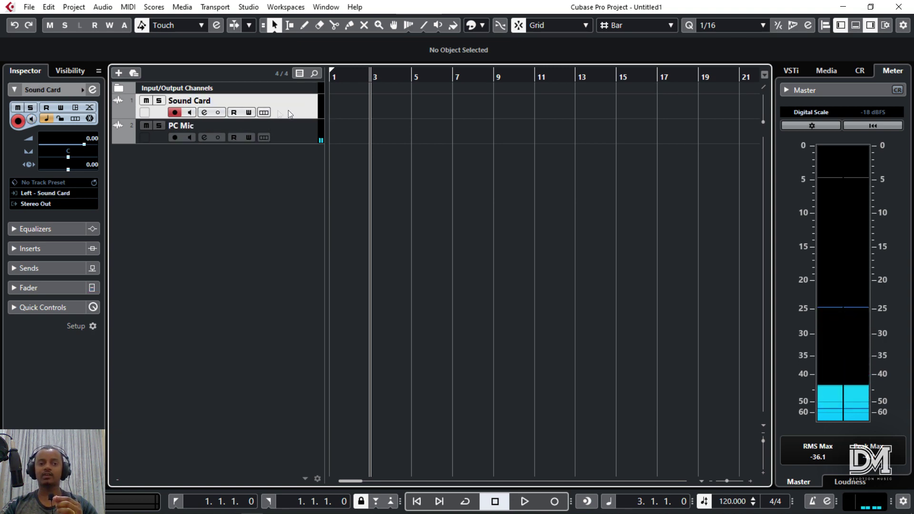
- Record-enable both the Sound Card and PC Mic tracks, record a short simultaneous take from bar 3, and deselect the recorded clips
left_click(176, 138)
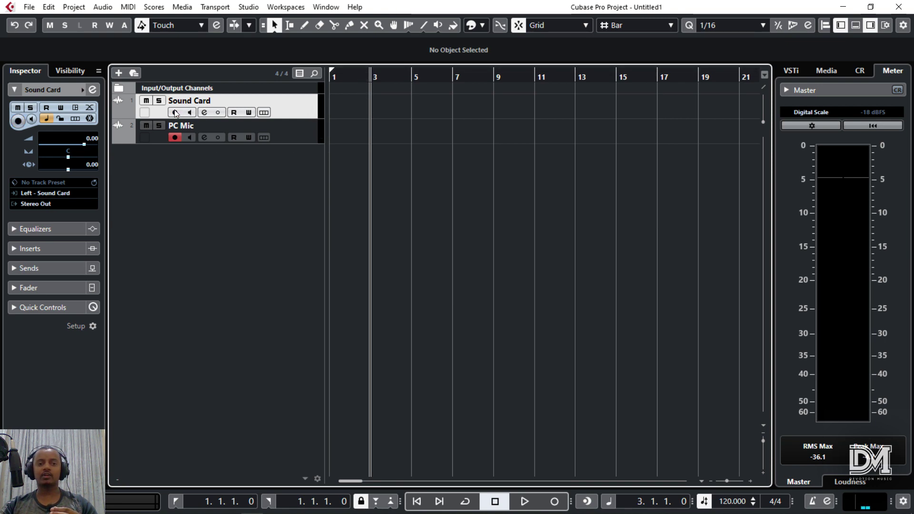
left_click(174, 137)
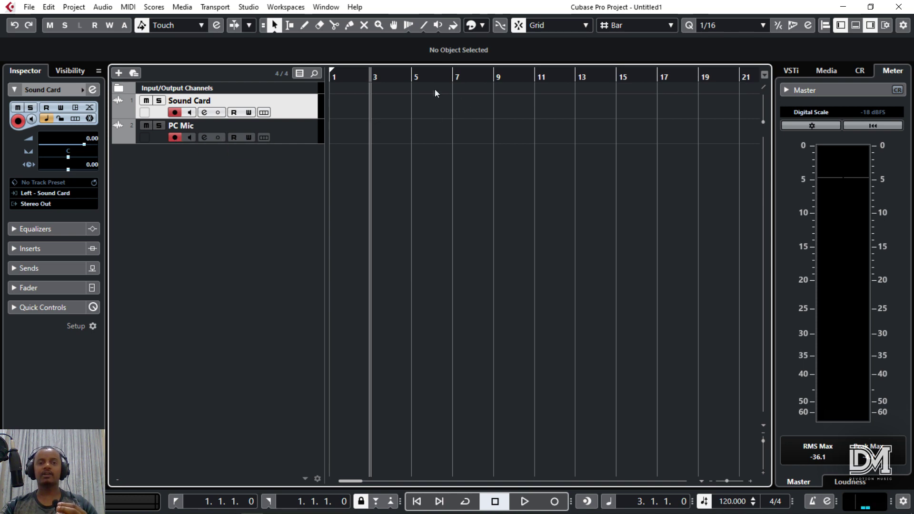
left_click(559, 504)
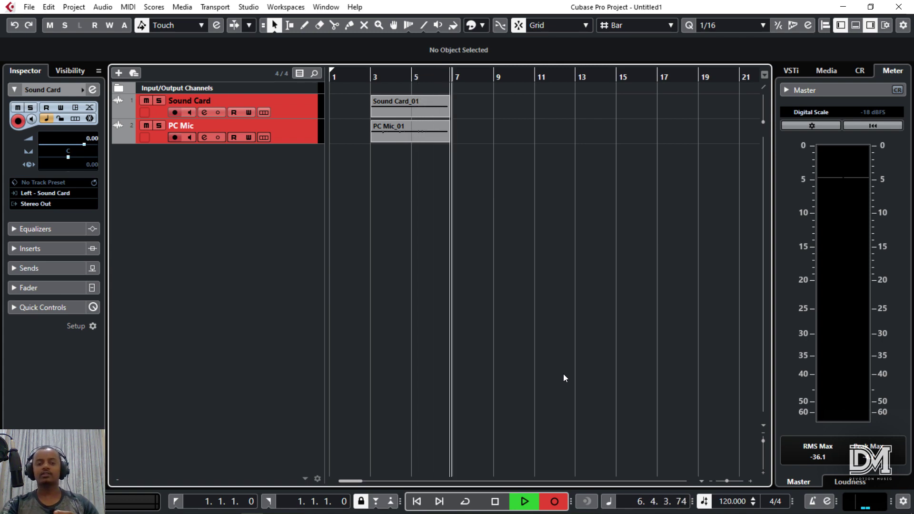
key("space")
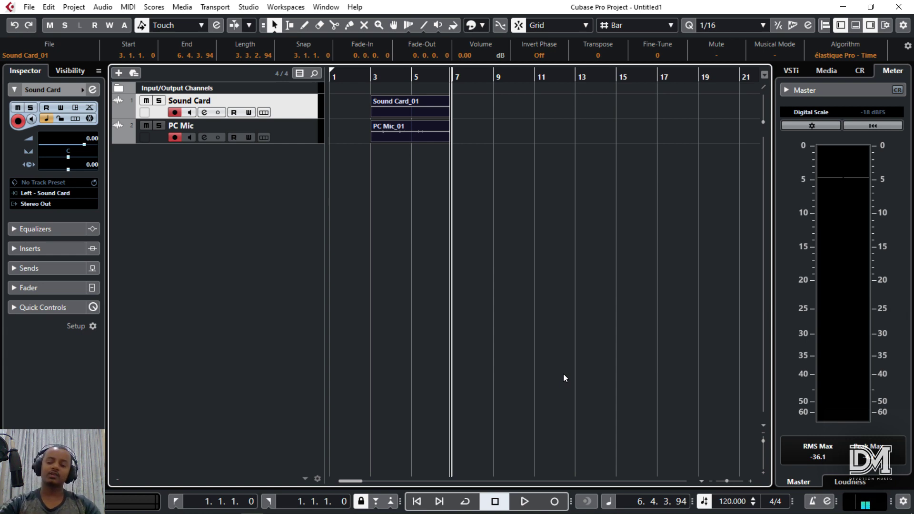
left_click(393, 239)
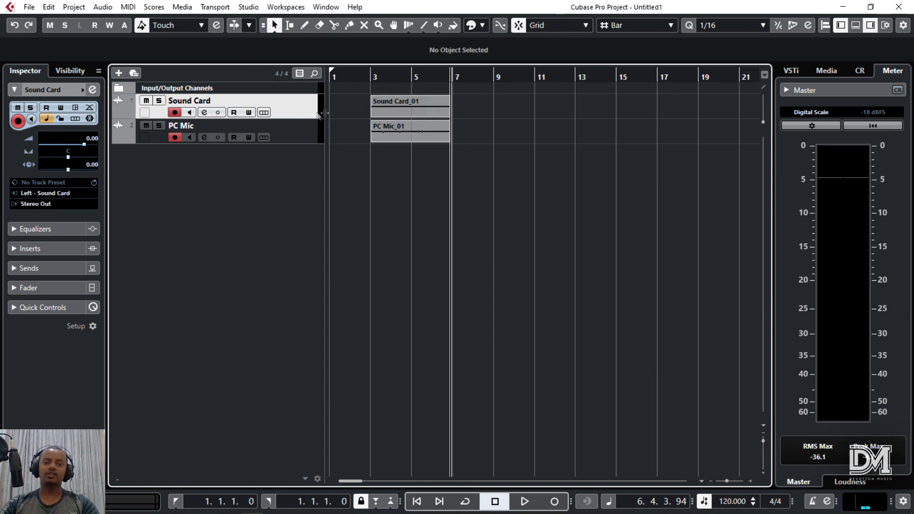
- Examine the Sound Card_01 recording's waveform in a separate Sample Editor window, magnifying its amplitude and restoring it, and close the window
left_click(173, 132)
left_click(181, 105)
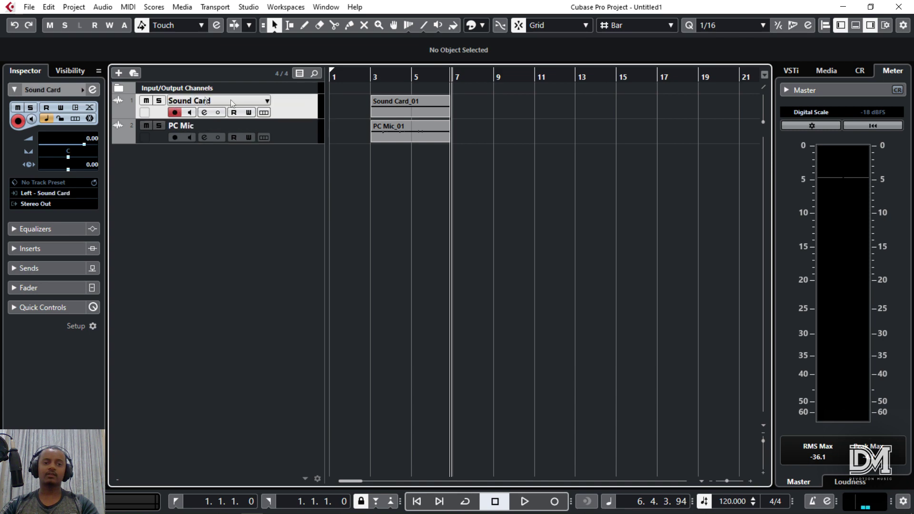
left_click(402, 114)
double_click(393, 111)
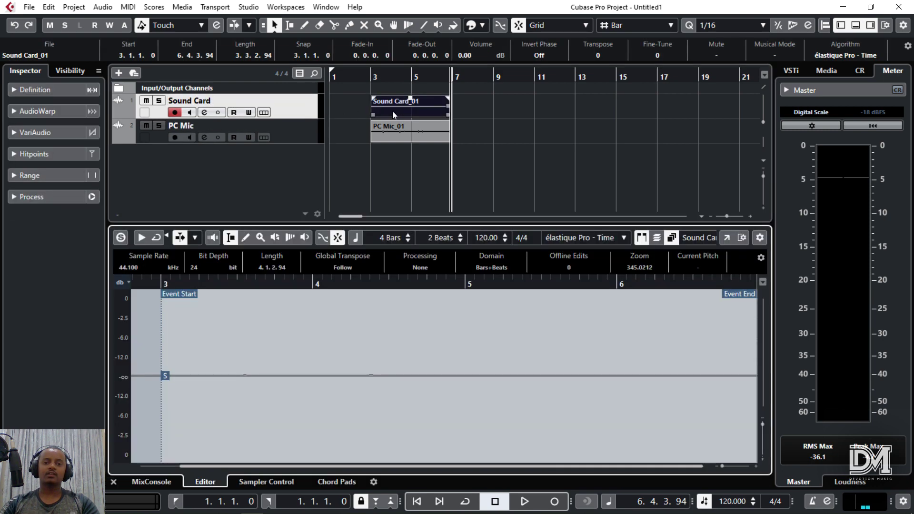
left_click(734, 237)
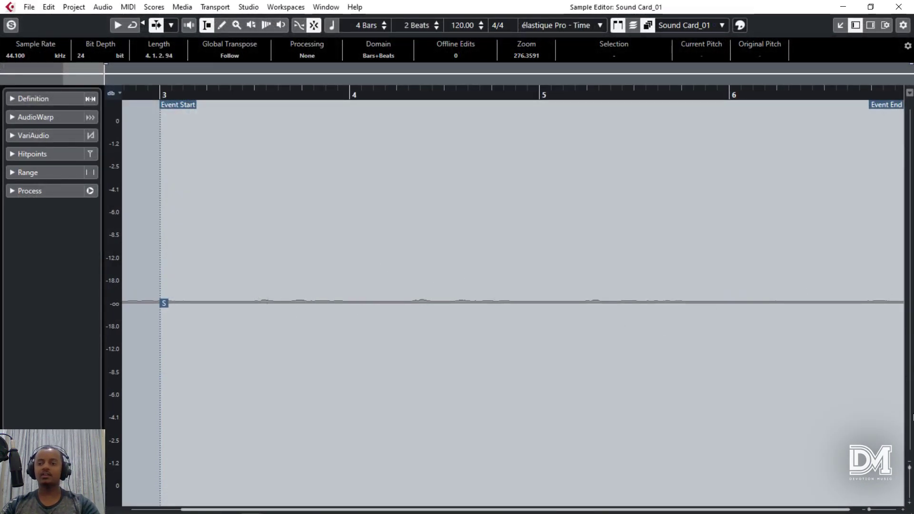
left_click_drag(910, 468, 911, 482)
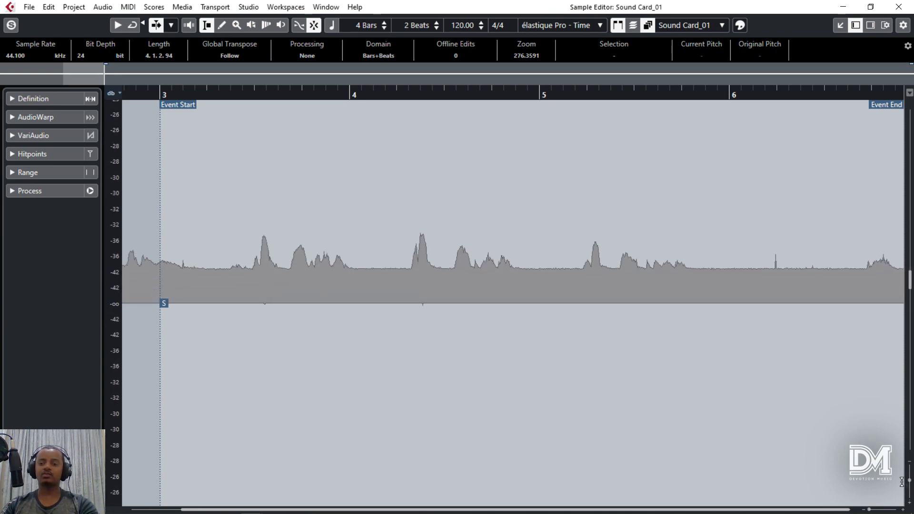
left_click_drag(911, 482, 911, 433)
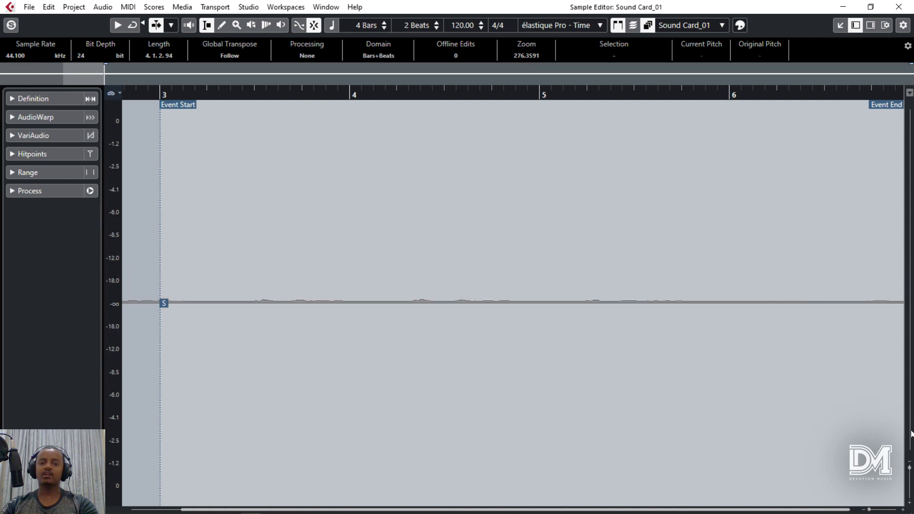
left_click(898, 7)
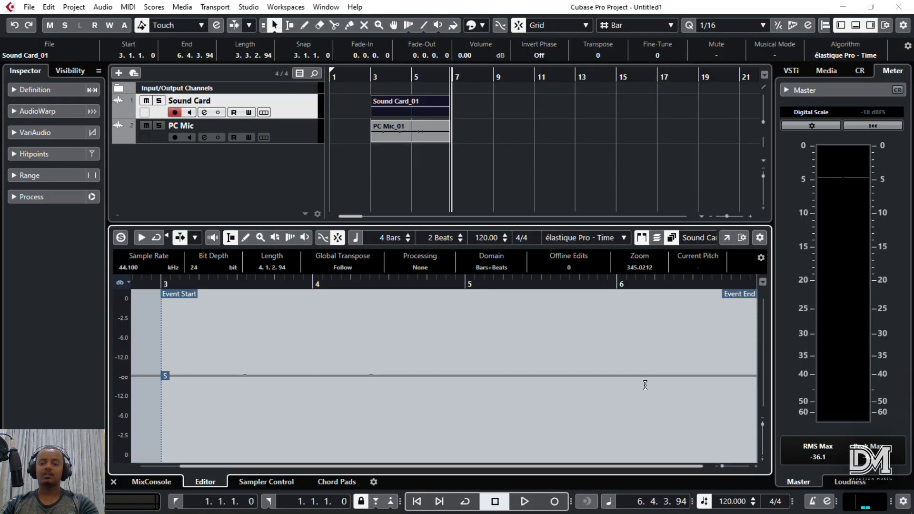
- Examine the PC Mic_01 recording's waveform in the Sample Editor and close the editor
left_click(423, 127)
double_click(424, 126)
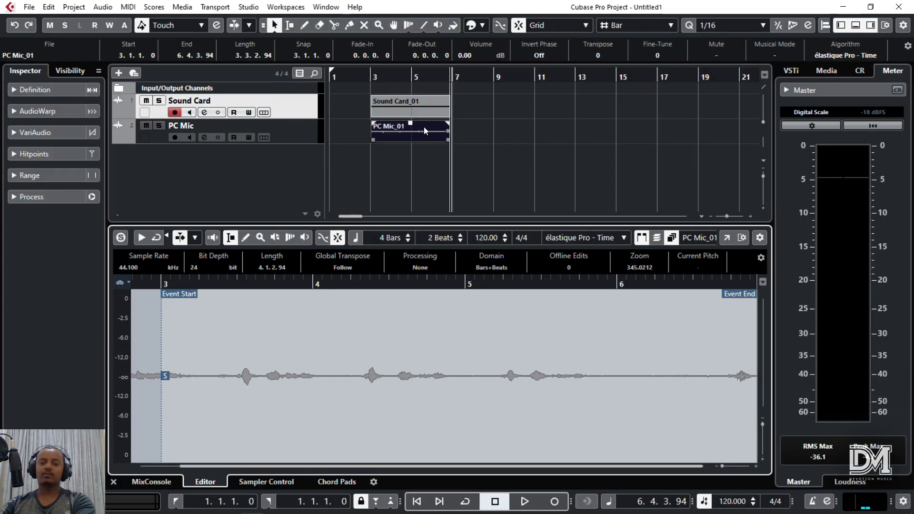
left_click(315, 141)
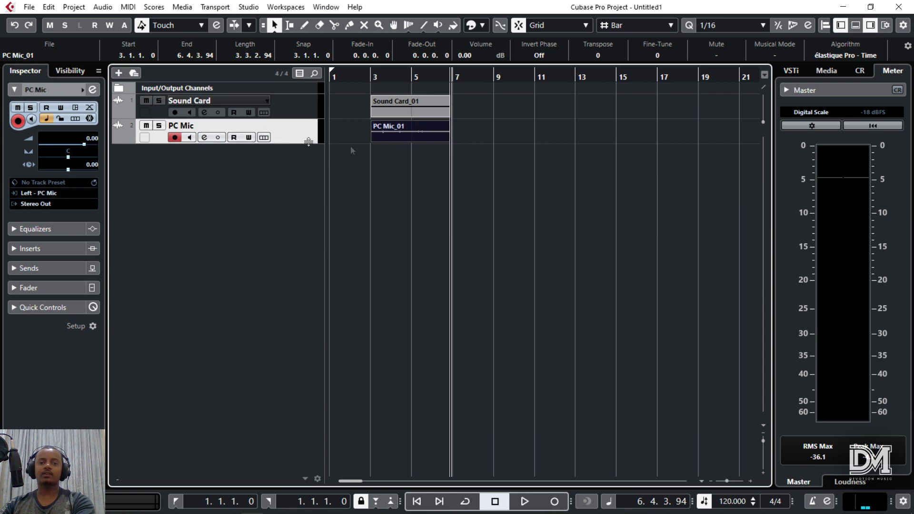
double_click(408, 133)
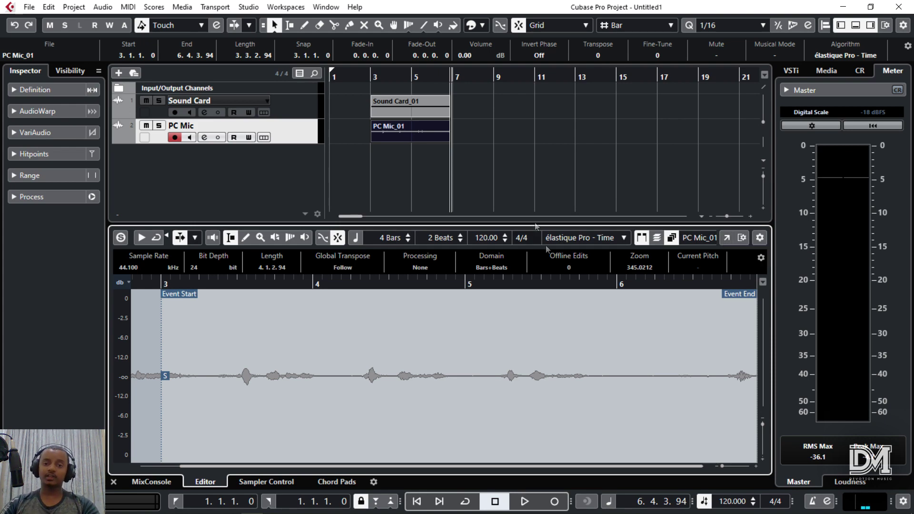
left_click(508, 150)
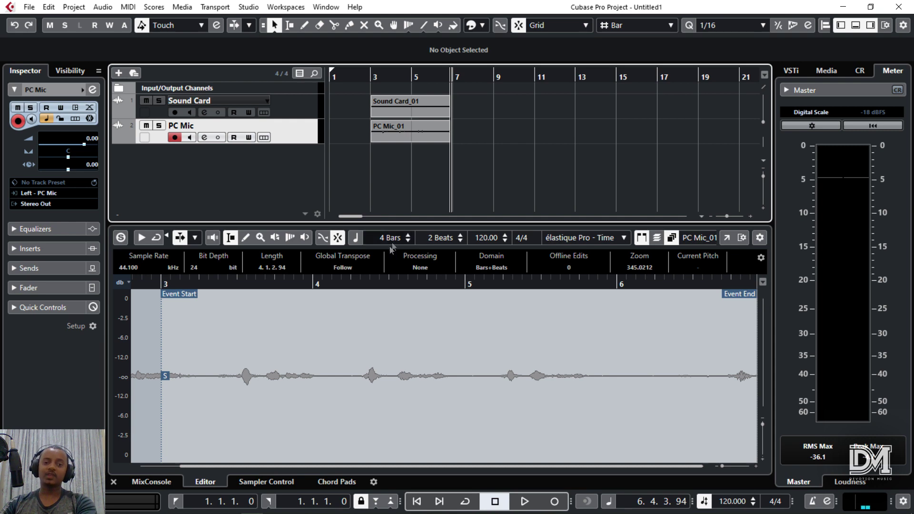
left_click(420, 125)
key("ctrl+alt+e")
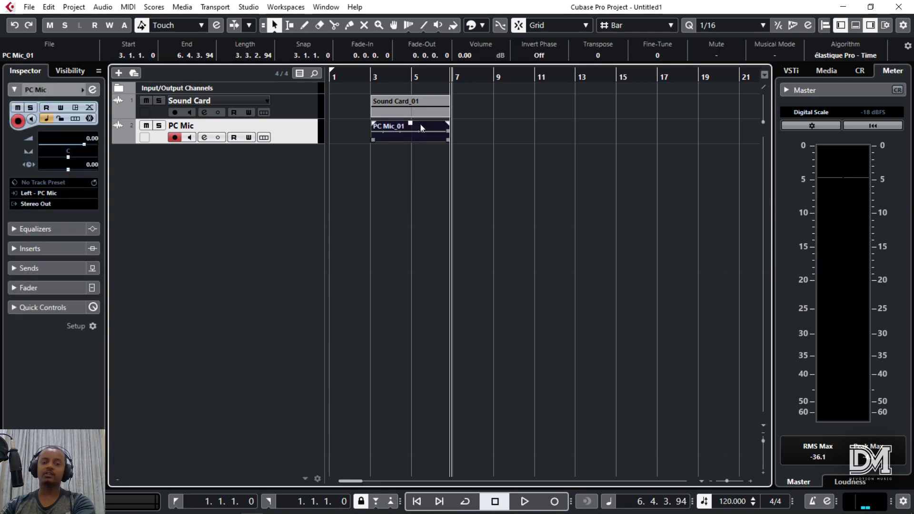
- Deselect the PC Mic_01 clip and return the project cursor to bar 3
left_click(421, 182)
left_click(371, 75)
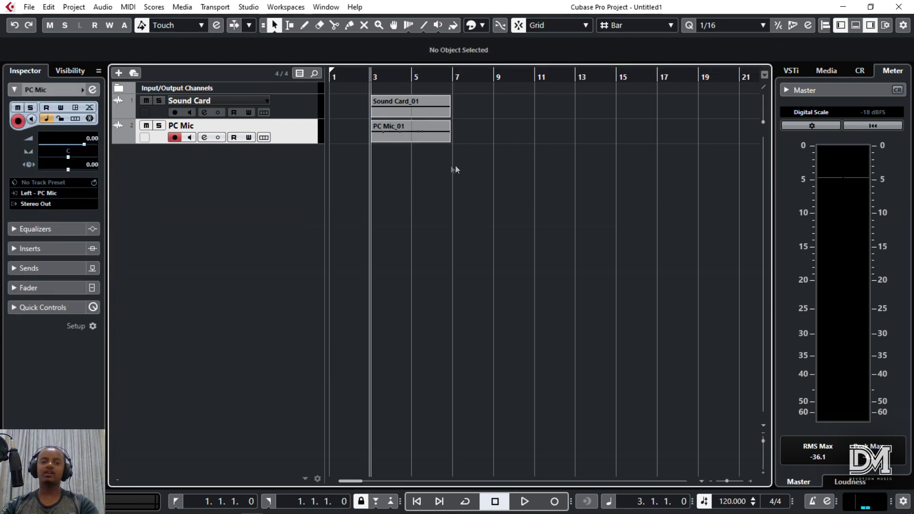